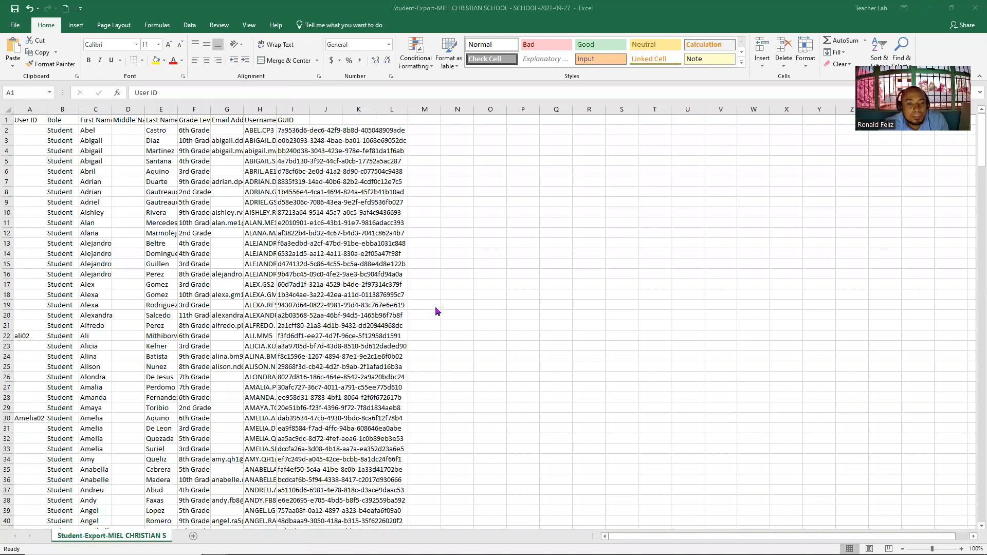
Select in turn the header row, the User ID and Role columns, and the record in row 3 to examine the table's structure.
{"action": "left_click", "coordinate": [519, 262]}
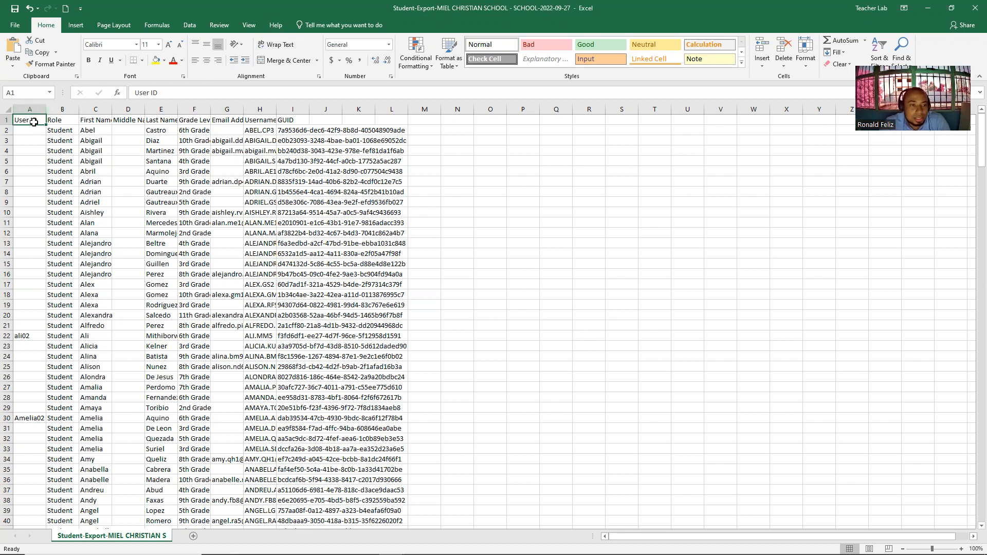
{"action": "left_click_drag", "start_coordinate": [25, 119], "coordinate": [388, 121]}
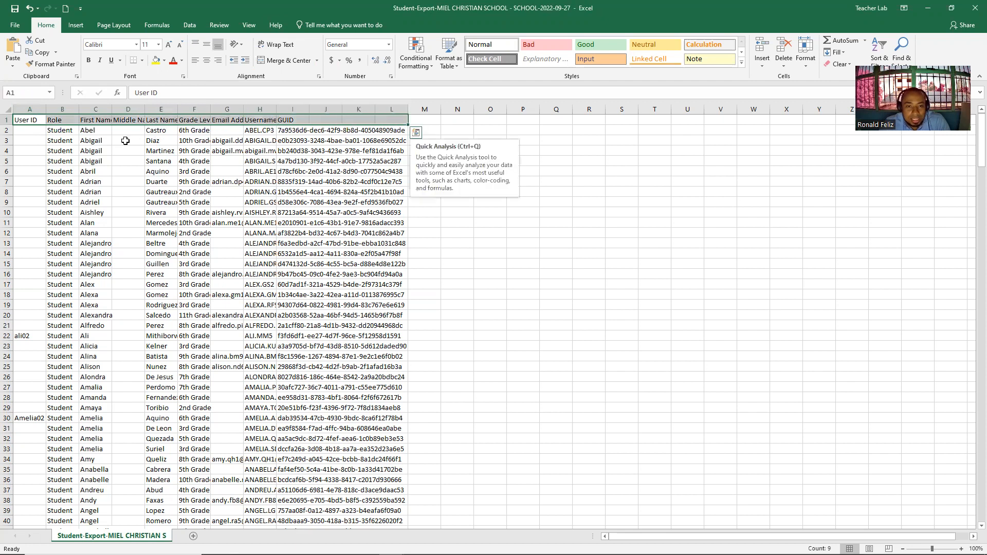
{"action": "left_click", "coordinate": [27, 108]}
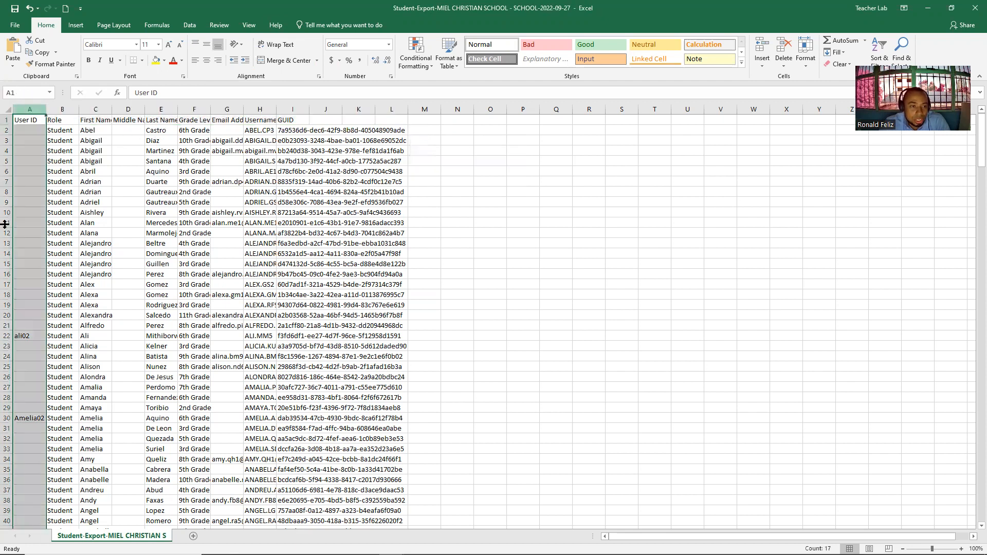
{"action": "left_click", "coordinate": [62, 111]}
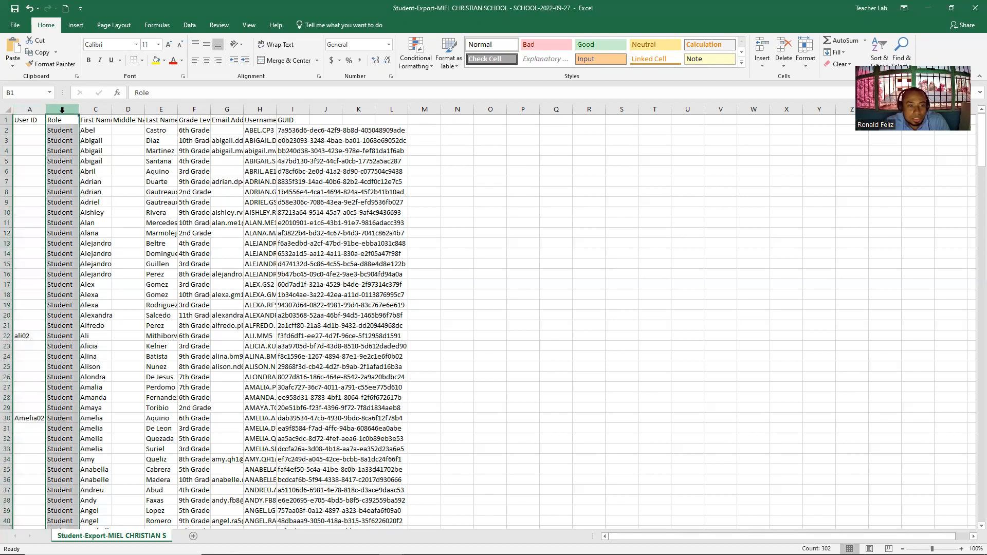
{"action": "left_click", "coordinate": [8, 140]}
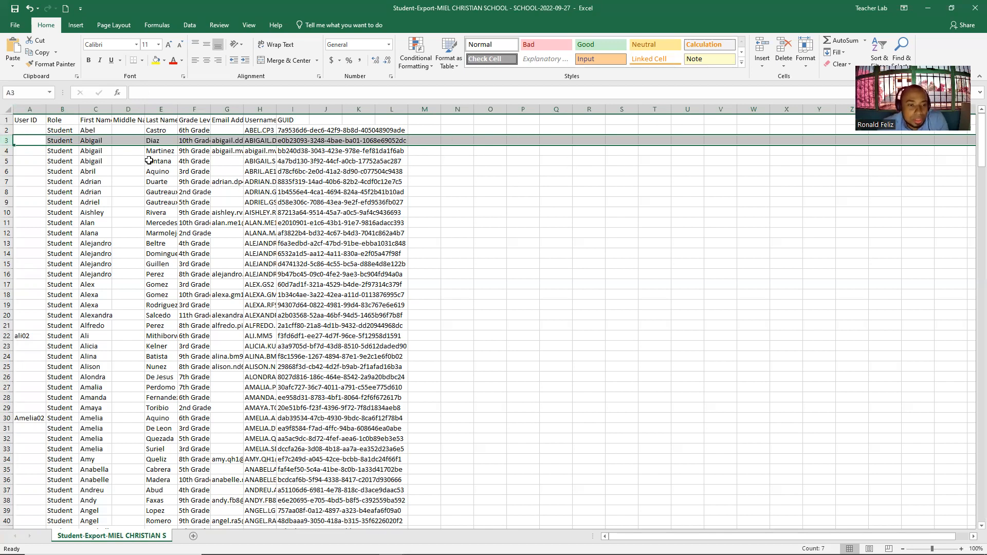
{"action": "left_click", "coordinate": [135, 149]}
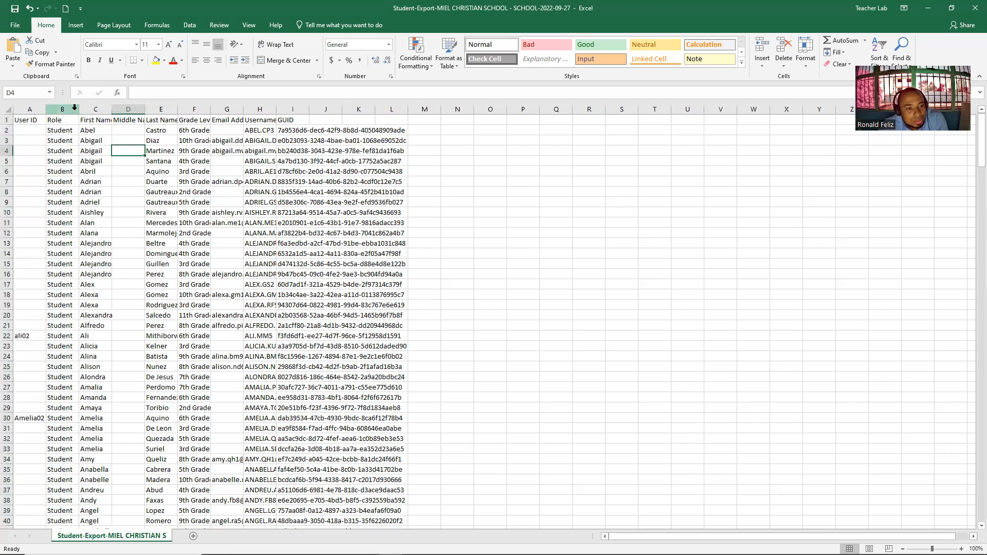
Widen the columns from Role through Username so that their headers and contents fit.
{"action": "left_click_drag", "start_coordinate": [79, 109], "coordinate": [86, 113]}
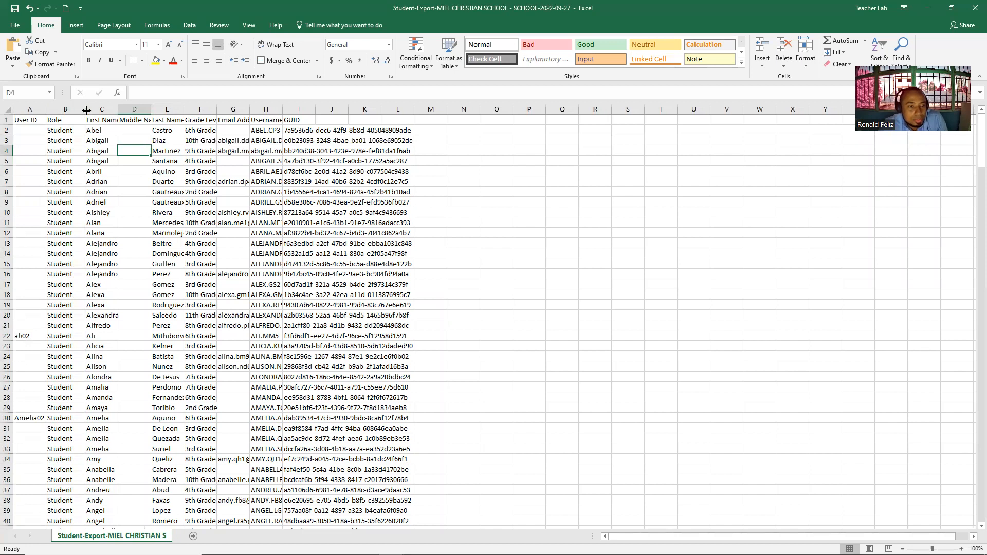
{"action": "left_click_drag", "start_coordinate": [86, 110], "coordinate": [330, 108]}
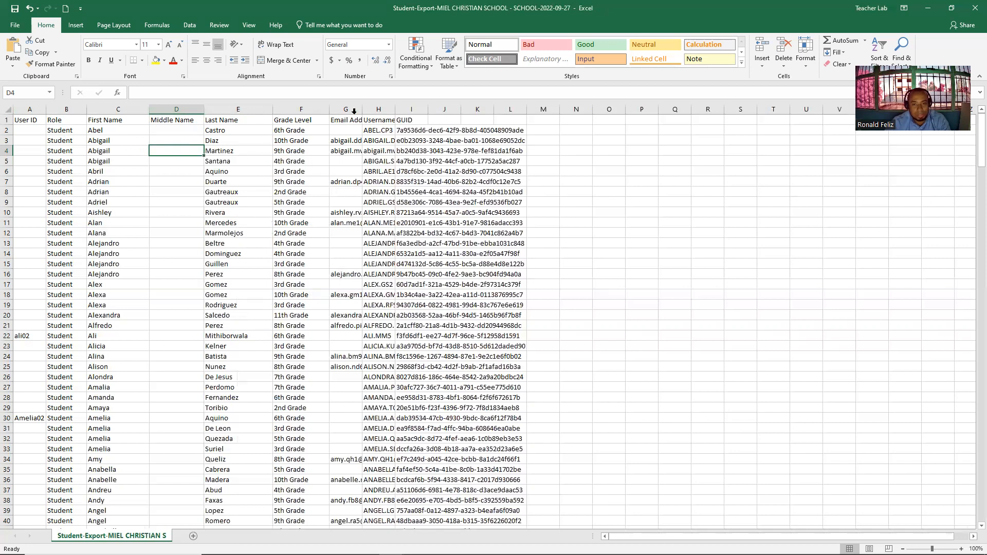
{"action": "left_click_drag", "start_coordinate": [362, 109], "coordinate": [431, 109]}
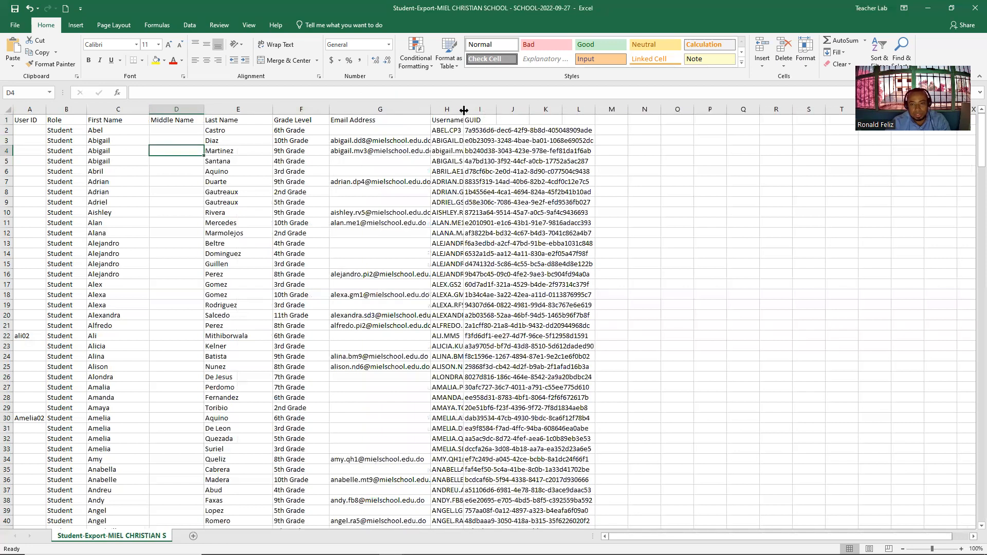
{"action": "left_click_drag", "start_coordinate": [428, 109], "coordinate": [570, 110]}
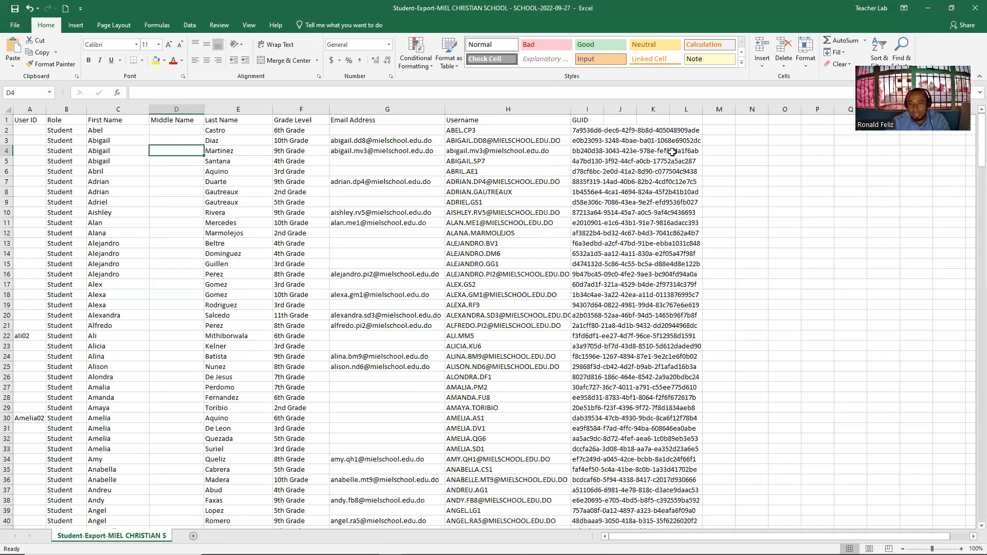
Widen the GUID column until its full identifiers fit within the column.
{"action": "left_click", "coordinate": [621, 151]}
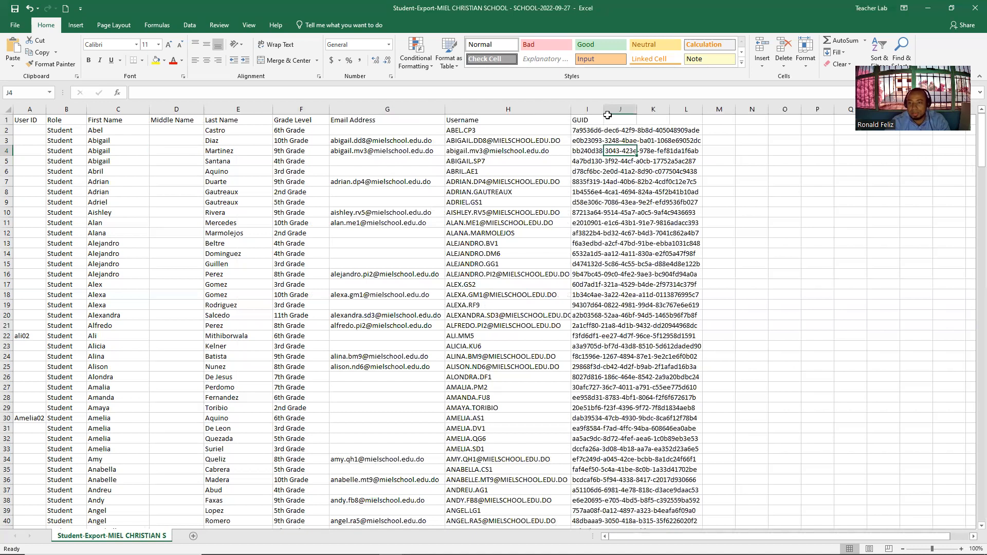
{"action": "left_click_drag", "start_coordinate": [604, 109], "coordinate": [605, 141]}
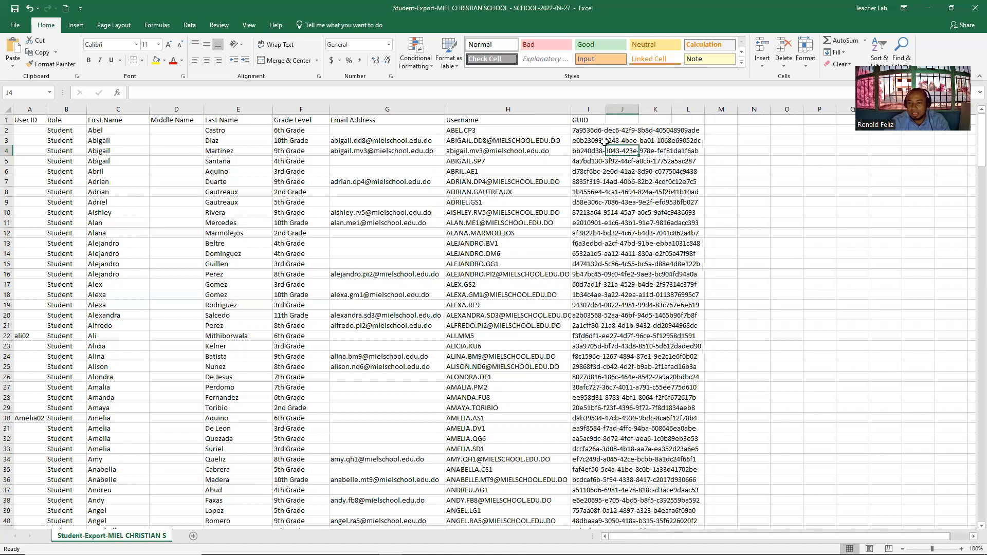
{"action": "left_click", "coordinate": [590, 110]}
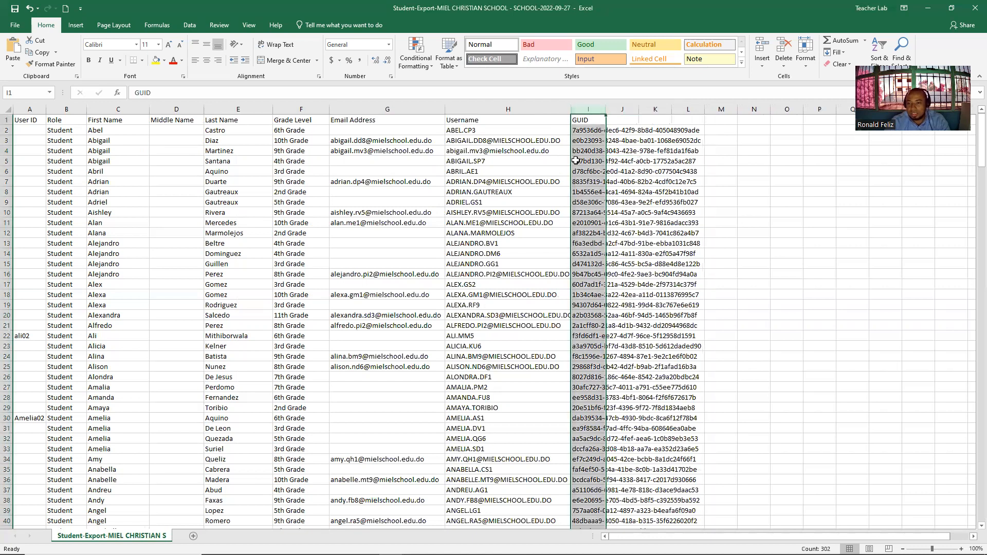
{"action": "left_click", "coordinate": [616, 132]}
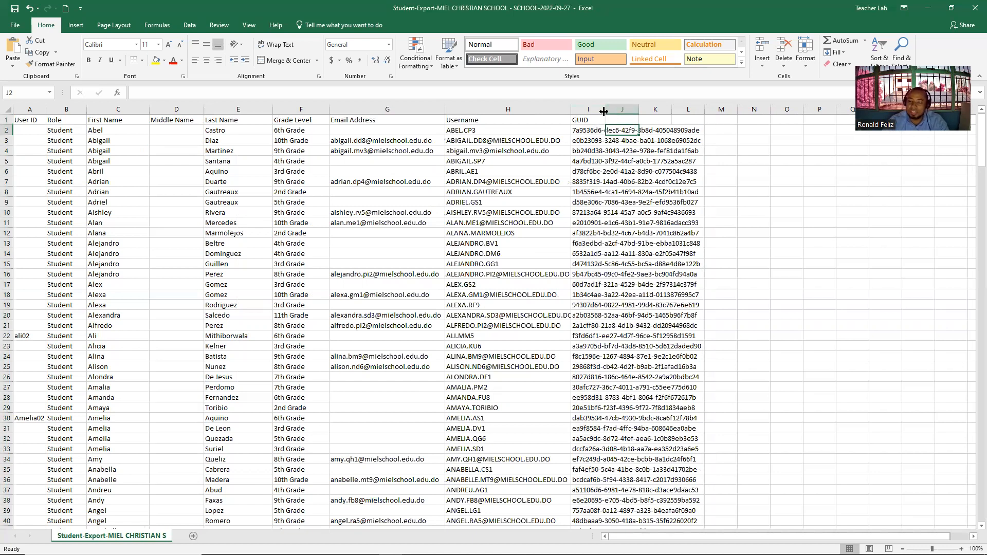
{"action": "left_click", "coordinate": [587, 130]}
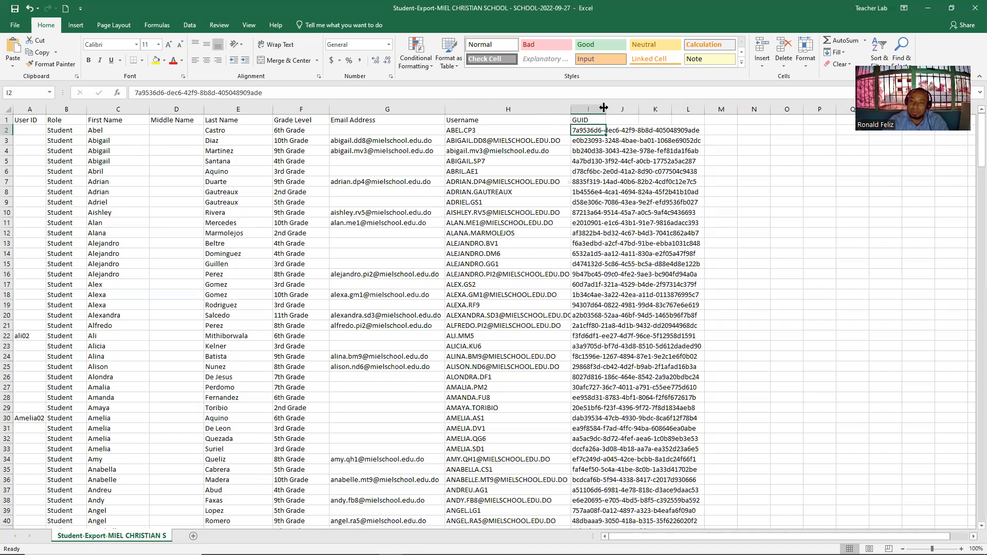
{"action": "left_click_drag", "start_coordinate": [605, 108], "coordinate": [702, 124]}
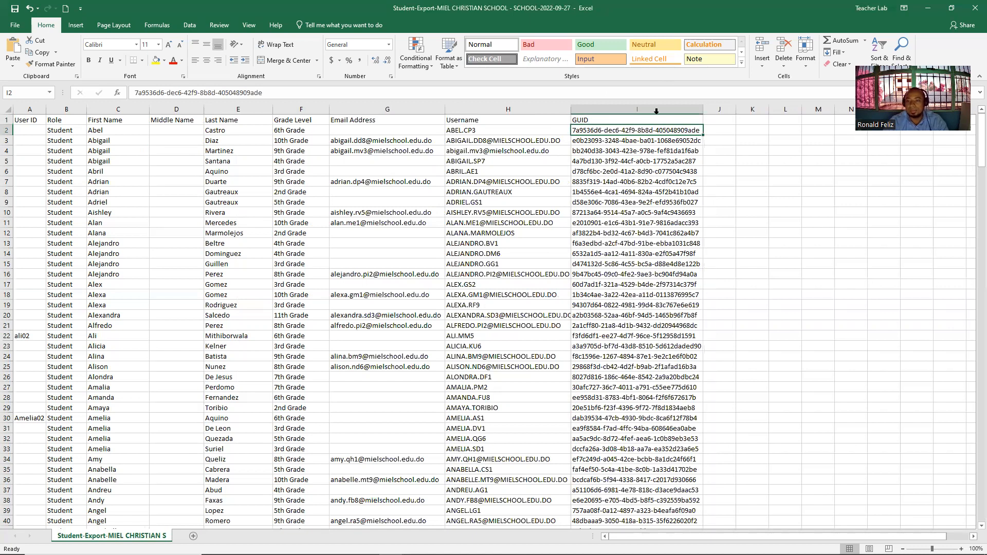
{"action": "left_click", "coordinate": [718, 283]}
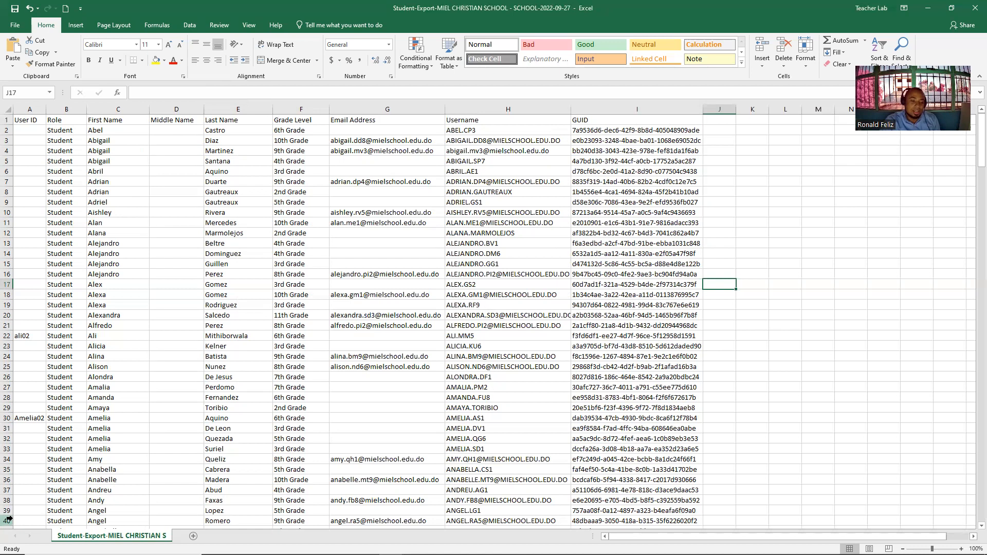
Review the student records down to the last filled row and return to the header row.
{"action": "scroll", "coordinate": [170, 363], "scroll_direction": "down", "scroll_amount": 5}
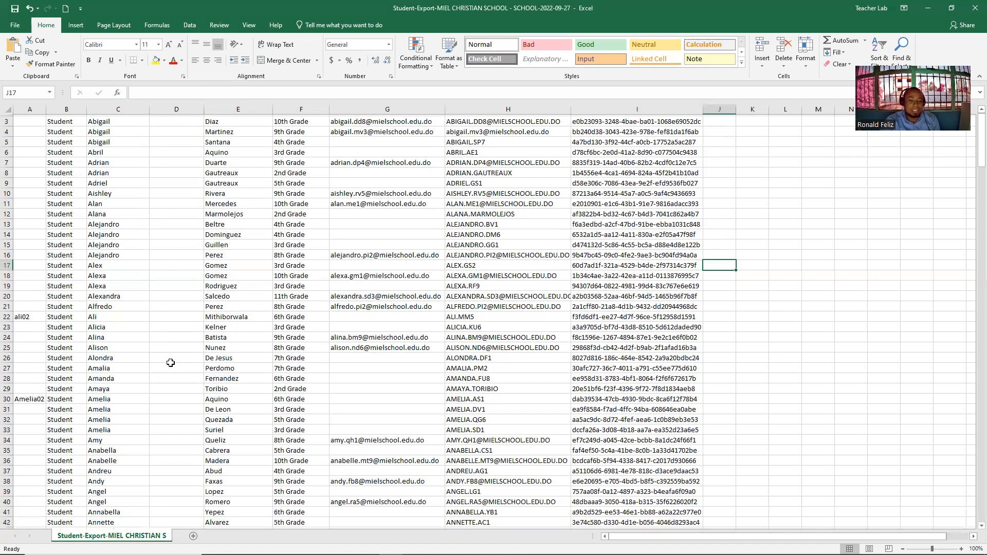
{"action": "scroll", "coordinate": [171, 362], "scroll_direction": "down", "scroll_amount": 12}
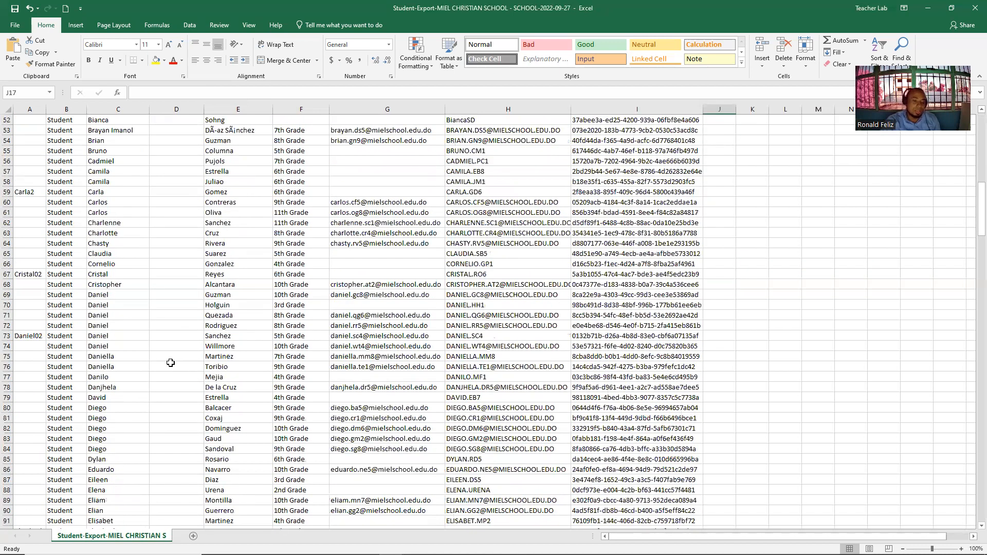
{"action": "scroll", "coordinate": [170, 363], "scroll_direction": "down", "scroll_amount": 20}
{"action": "scroll", "coordinate": [169, 363], "scroll_direction": "down", "scroll_amount": 12}
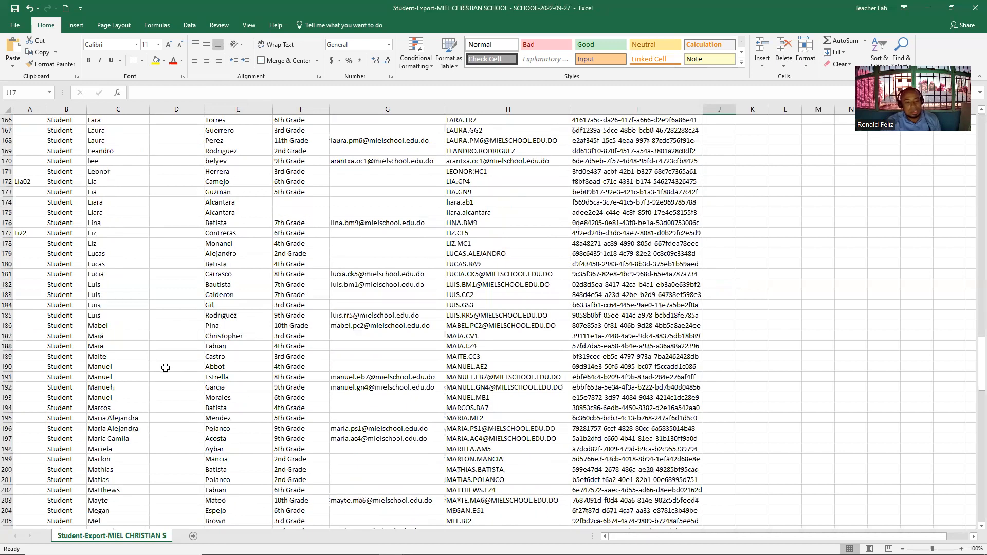
{"action": "scroll", "coordinate": [165, 368], "scroll_direction": "down", "scroll_amount": 18}
{"action": "scroll", "coordinate": [164, 368], "scroll_direction": "down", "scroll_amount": 17}
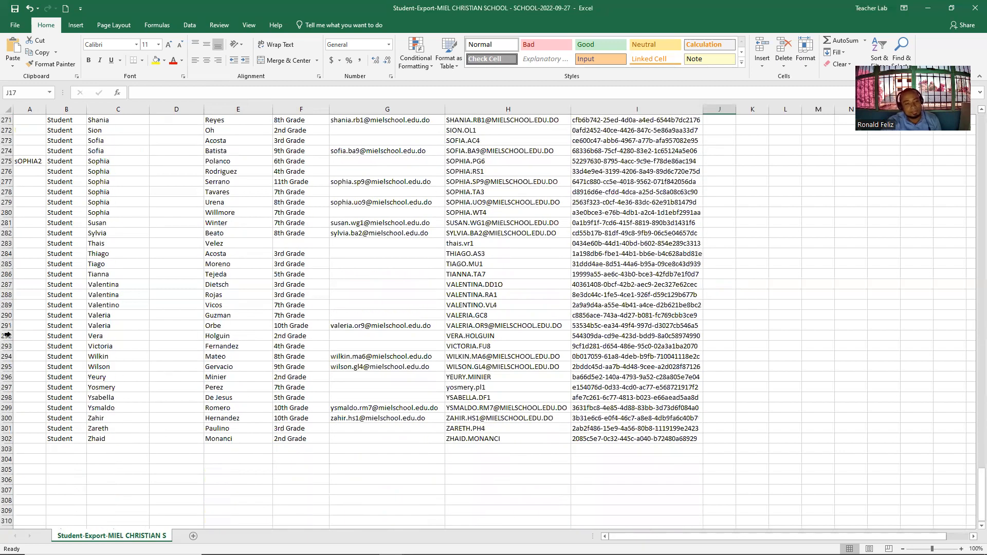
{"action": "scroll", "coordinate": [8, 335], "scroll_direction": "down", "scroll_amount": 9}
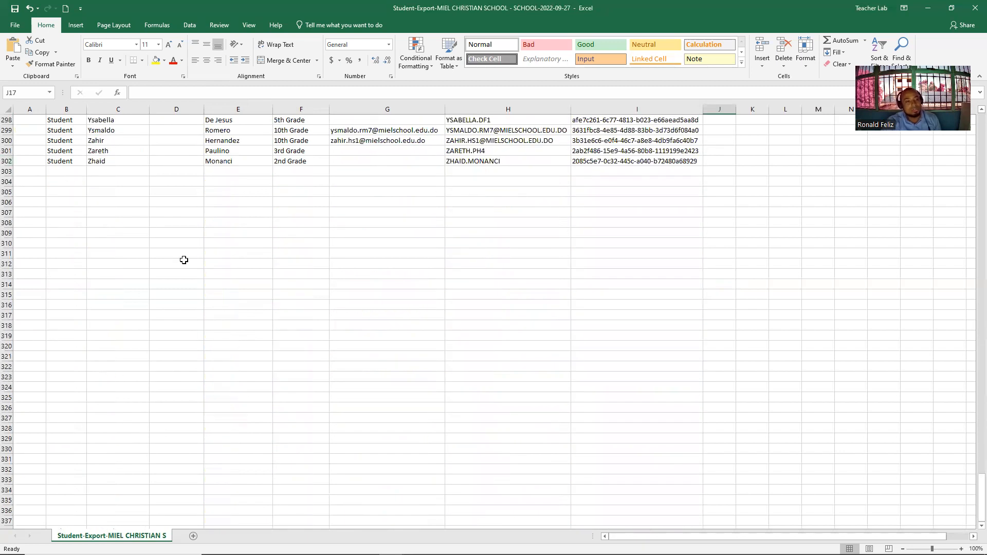
{"action": "scroll", "coordinate": [179, 342], "scroll_direction": "up", "scroll_amount": 10}
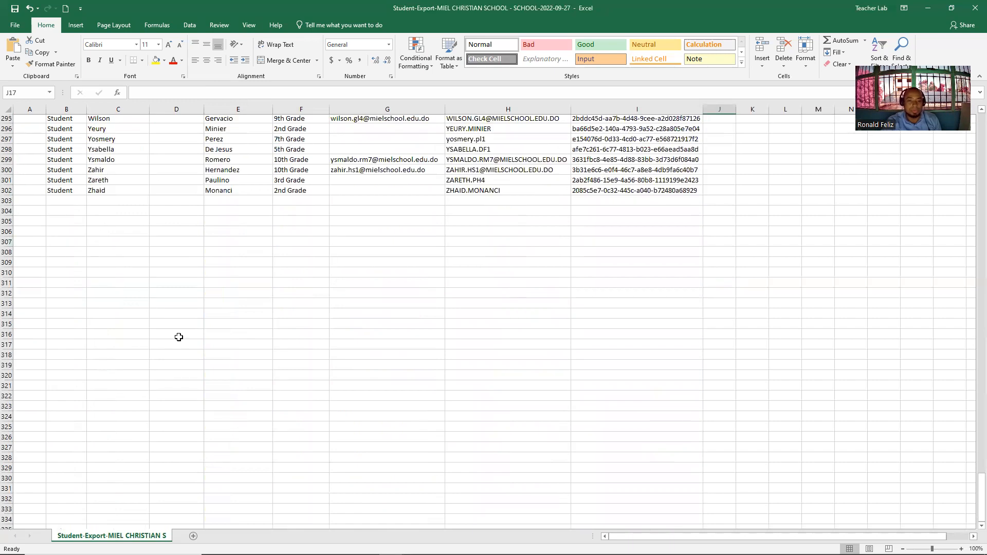
{"action": "scroll", "coordinate": [178, 337], "scroll_direction": "up", "scroll_amount": 20}
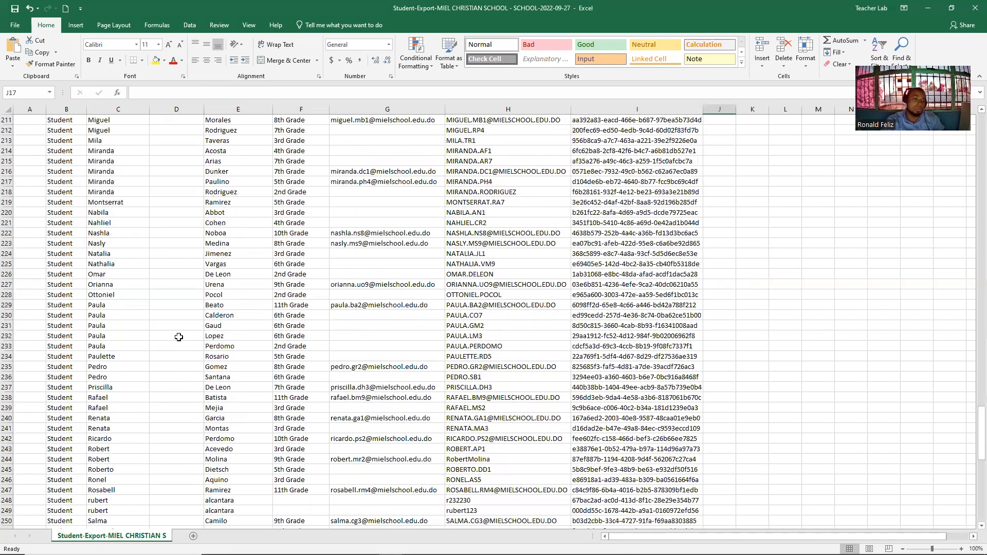
{"action": "scroll", "coordinate": [100, 315], "scroll_direction": "up", "scroll_amount": 13}
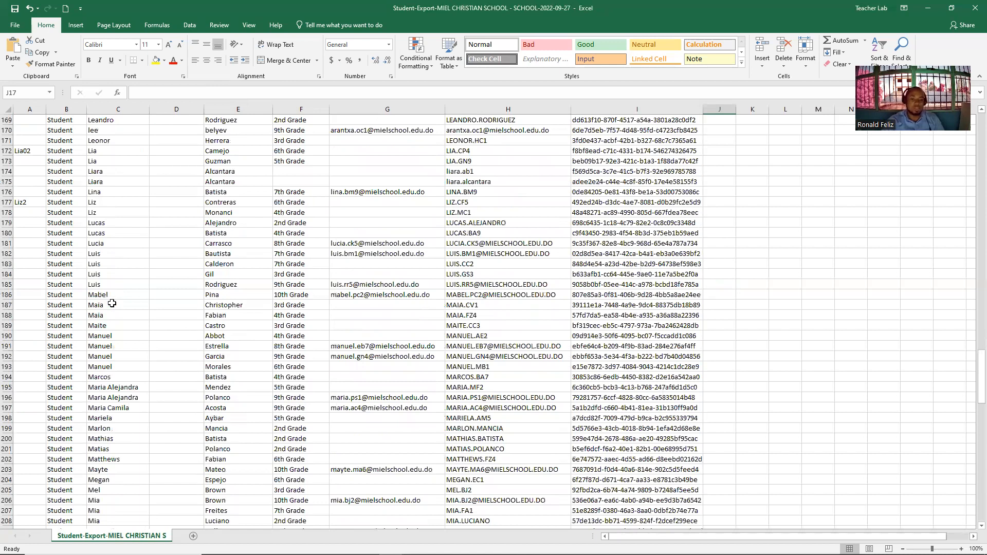
{"action": "scroll", "coordinate": [108, 303], "scroll_direction": "up", "scroll_amount": 17}
{"action": "scroll", "coordinate": [114, 296], "scroll_direction": "up", "scroll_amount": 16}
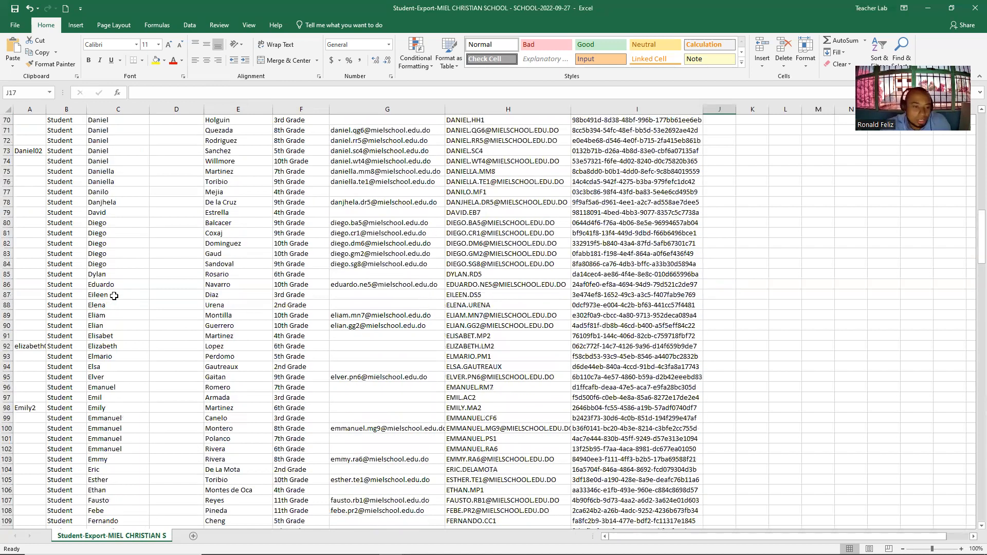
{"action": "scroll", "coordinate": [114, 296], "scroll_direction": "up", "scroll_amount": 13}
{"action": "scroll", "coordinate": [112, 282], "scroll_direction": "up", "scroll_amount": 10}
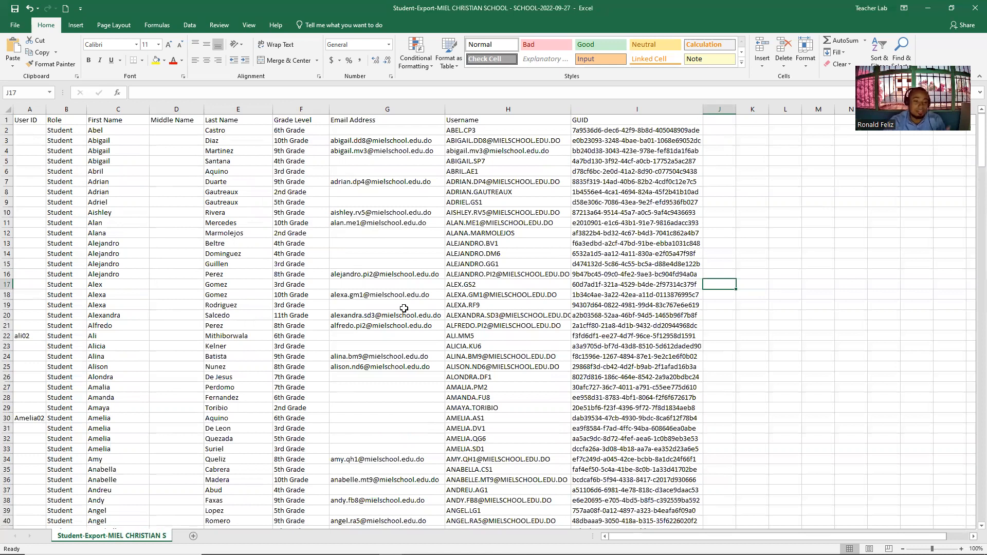
Examine the single student record in row 13 and browse the long student list down and back up.
{"action": "left_click", "coordinate": [7, 243]}
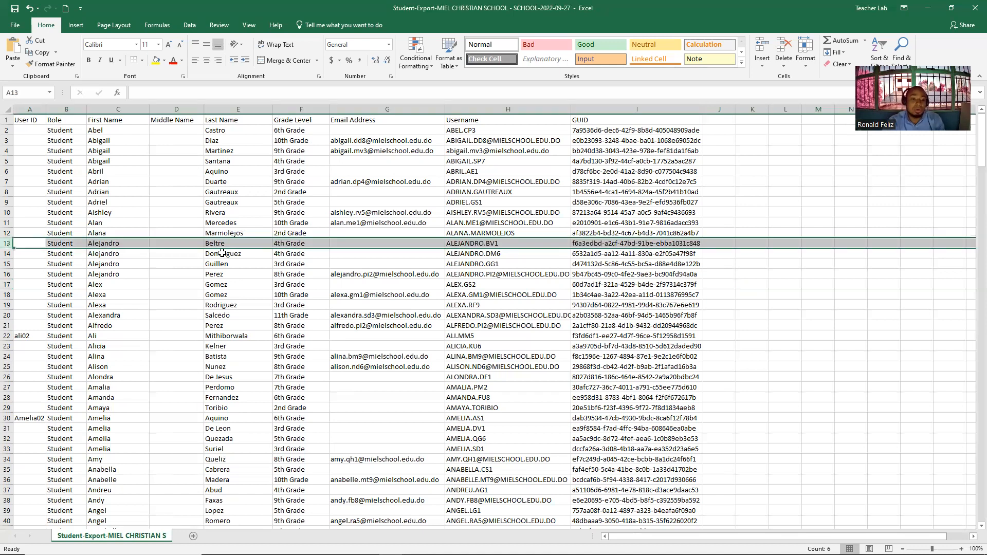
{"action": "left_click", "coordinate": [748, 272]}
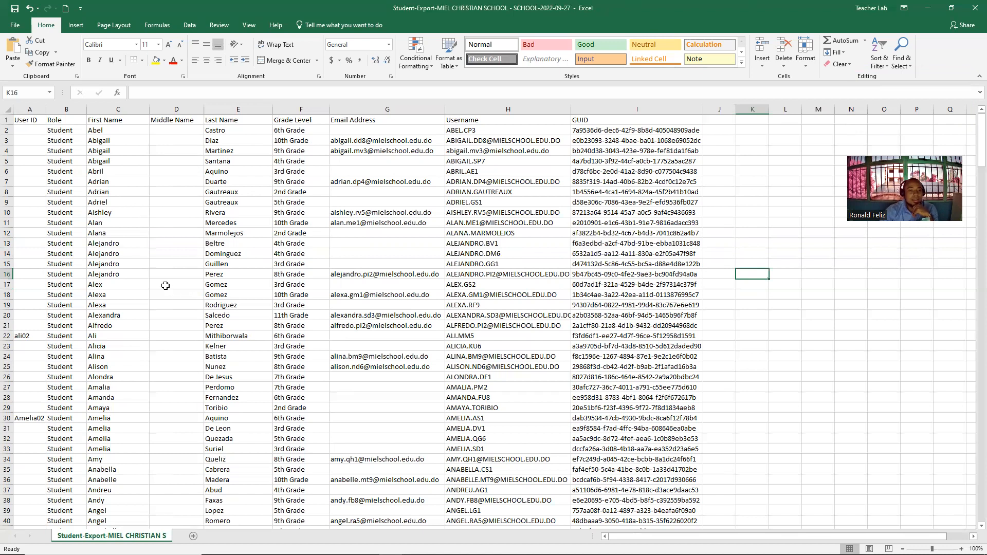
{"action": "scroll", "coordinate": [131, 232], "scroll_direction": "down", "scroll_amount": 2}
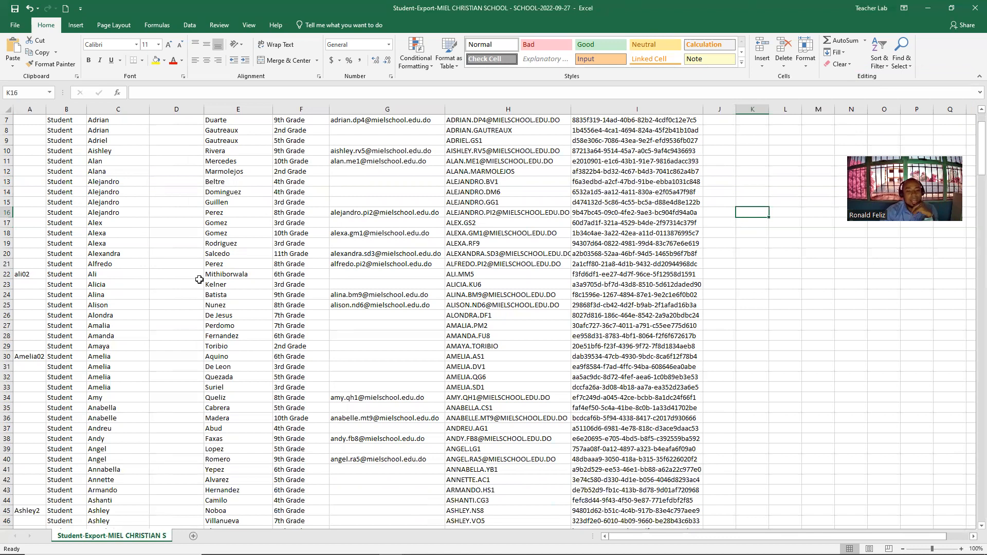
{"action": "scroll", "coordinate": [200, 286], "scroll_direction": "down", "scroll_amount": 13}
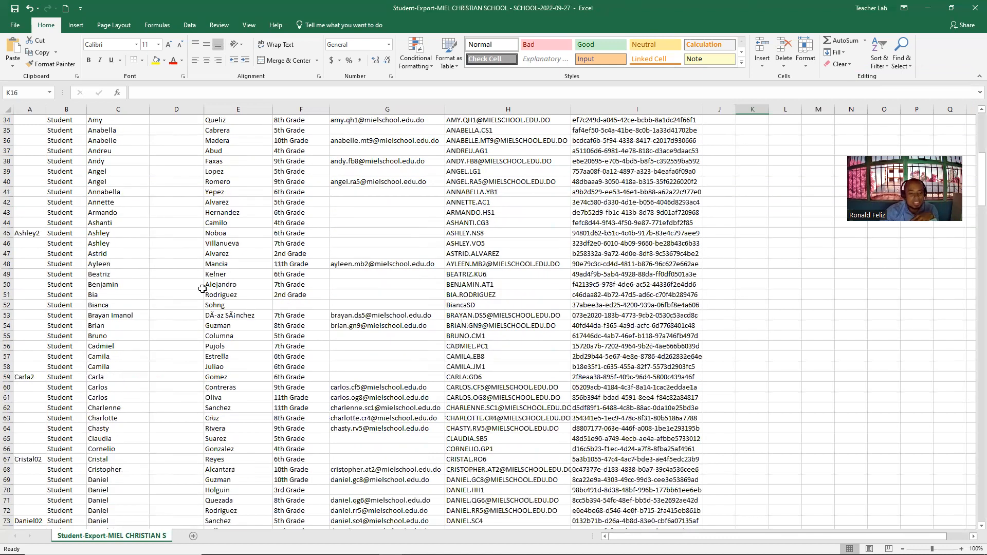
{"action": "scroll", "coordinate": [201, 285], "scroll_direction": "down", "scroll_amount": 17}
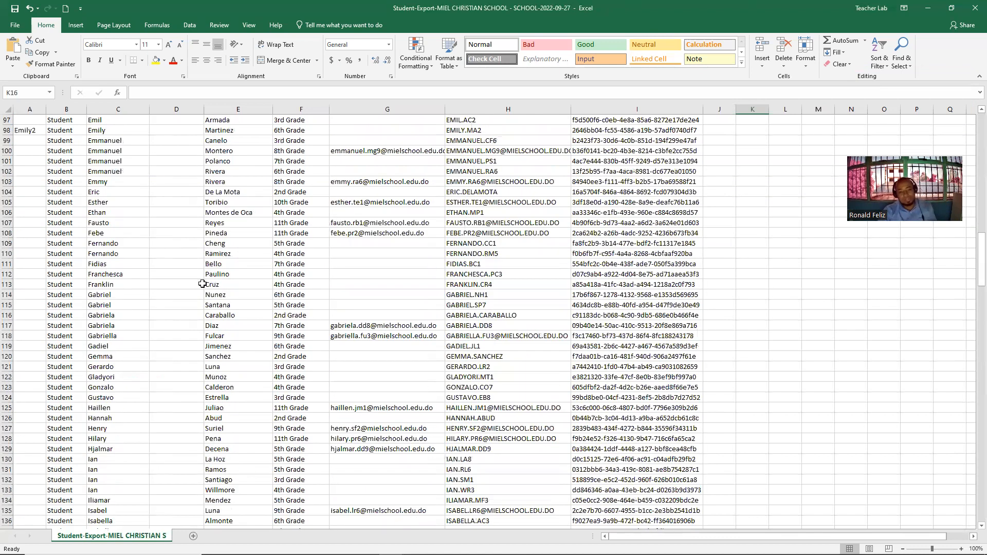
{"action": "scroll", "coordinate": [201, 285], "scroll_direction": "down", "scroll_amount": 20}
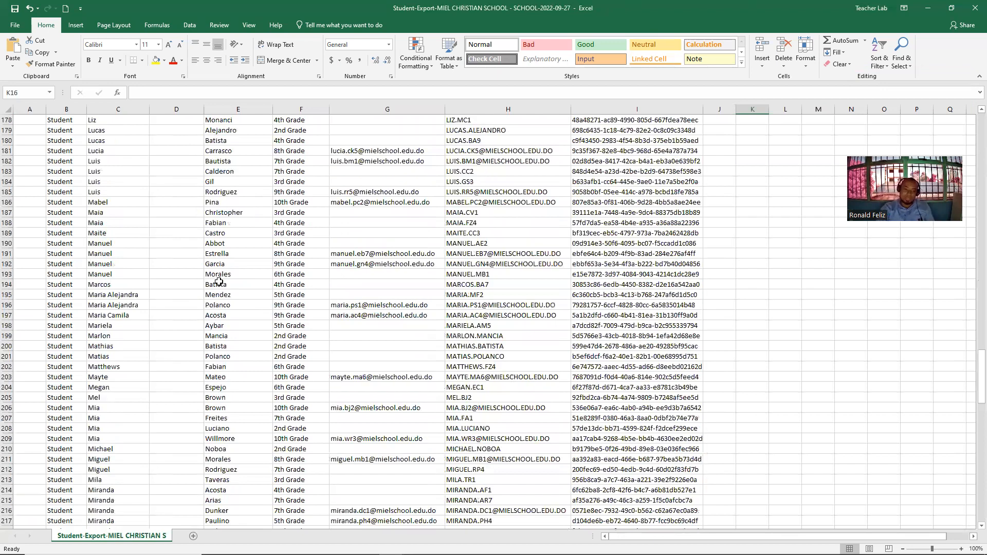
{"action": "scroll", "coordinate": [220, 277], "scroll_direction": "up", "scroll_amount": 14}
{"action": "scroll", "coordinate": [218, 277], "scroll_direction": "up", "scroll_amount": 20}
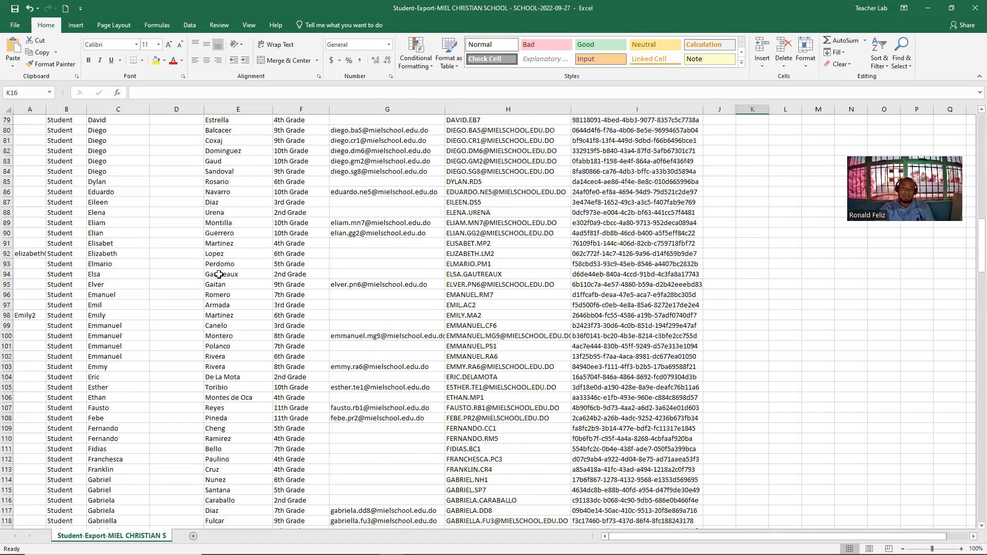
{"action": "scroll", "coordinate": [220, 260], "scroll_direction": "up", "scroll_amount": 14}
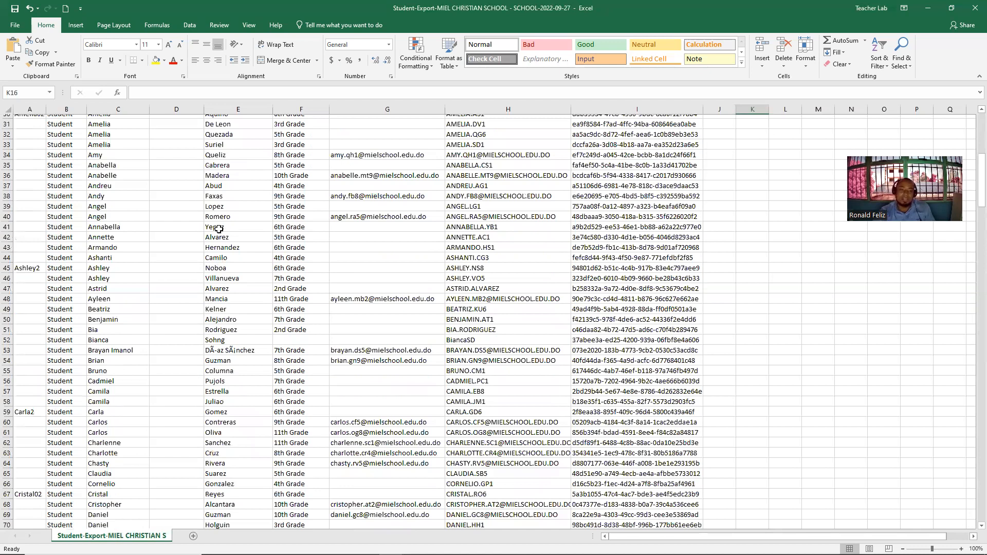
Examine the header fields of the student list from User ID through Email Address.
{"action": "scroll", "coordinate": [220, 232], "scroll_direction": "up", "scroll_amount": 10}
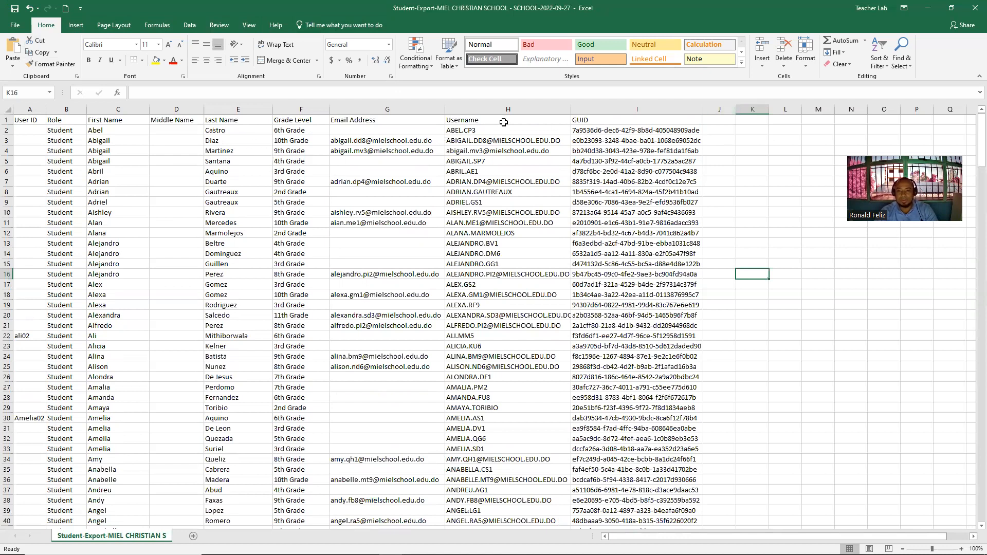
{"action": "left_click", "coordinate": [192, 120]}
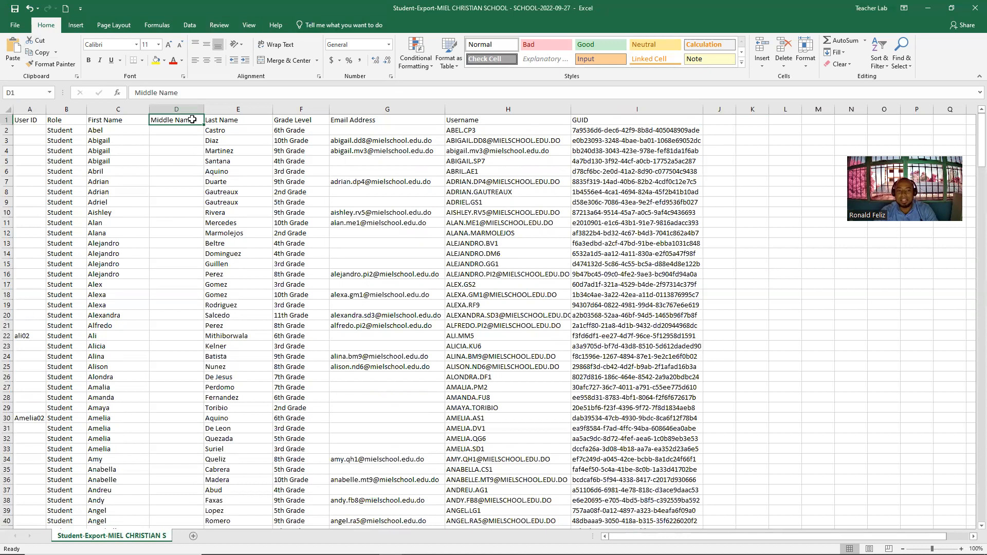
{"action": "left_click", "coordinate": [237, 119]}
{"action": "left_click", "coordinate": [317, 120]}
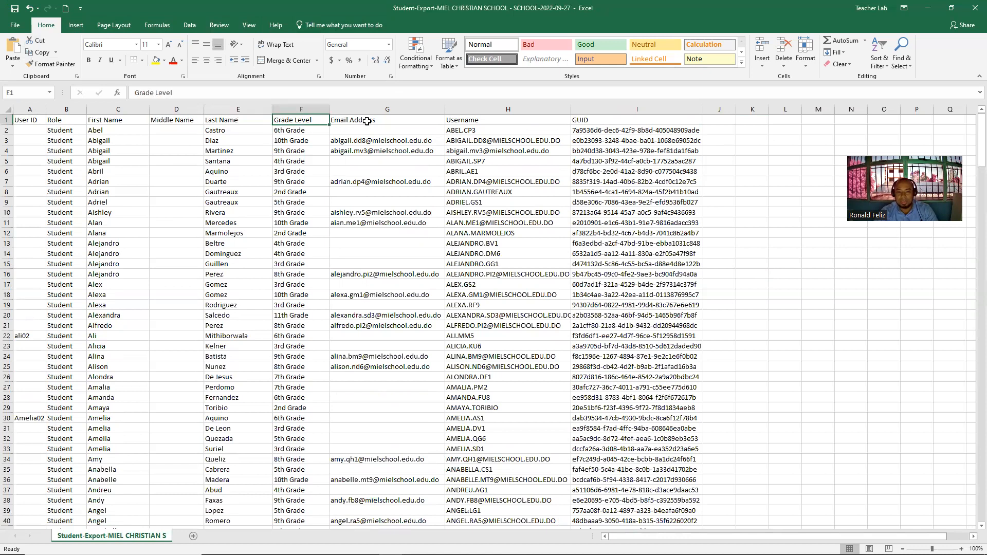
{"action": "left_click", "coordinate": [366, 122]}
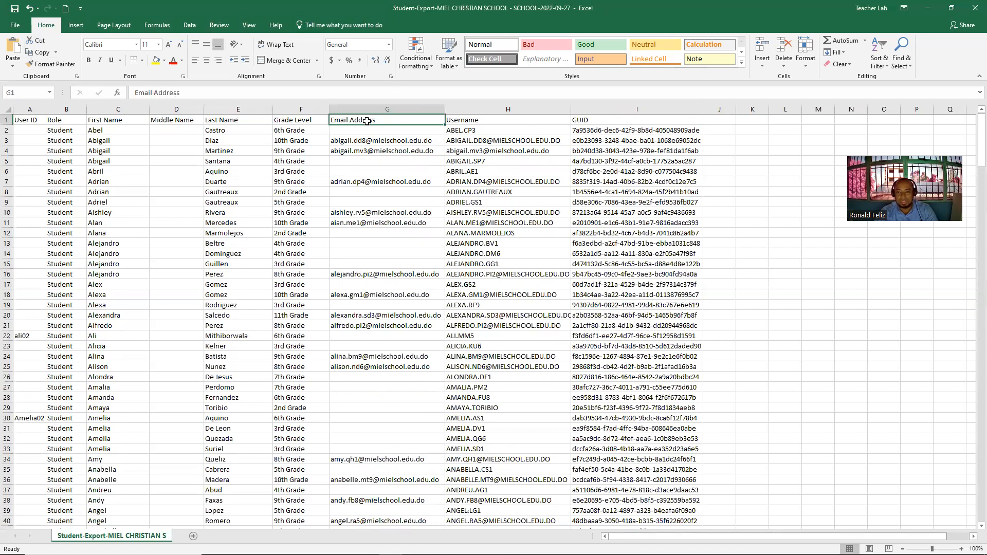
{"action": "left_click", "coordinate": [22, 121]}
{"action": "left_click", "coordinate": [74, 119]}
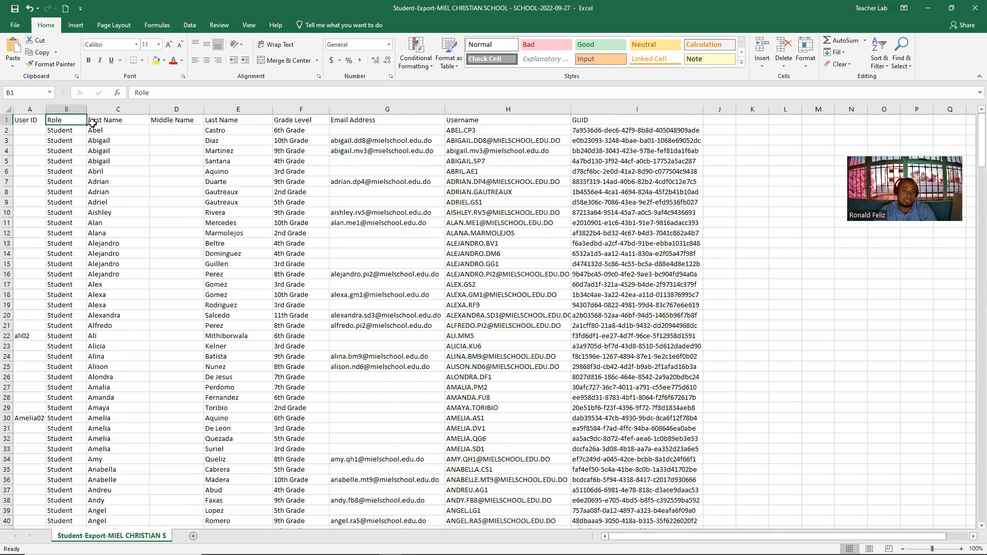
{"action": "left_click", "coordinate": [116, 121]}
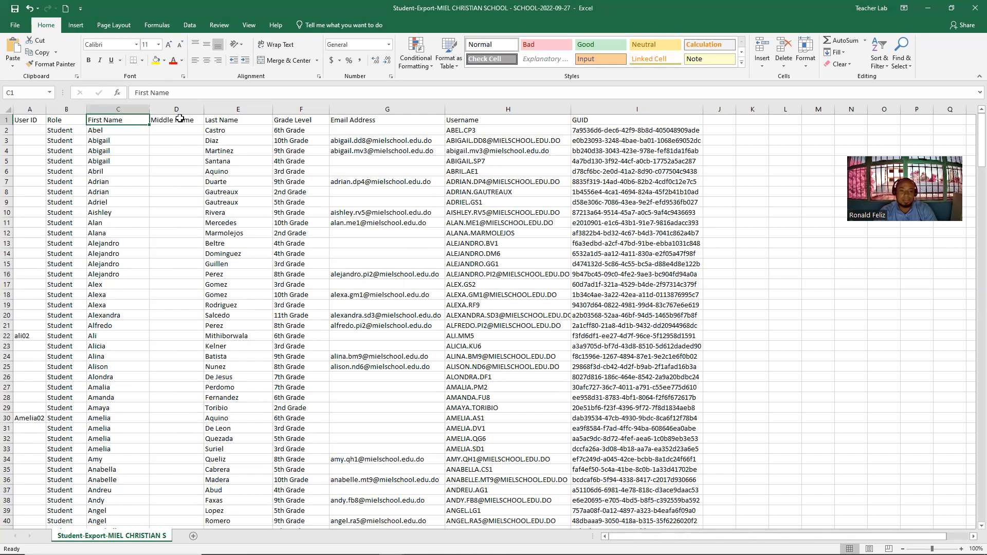
{"action": "left_click", "coordinate": [180, 119]}
{"action": "left_click", "coordinate": [236, 120]}
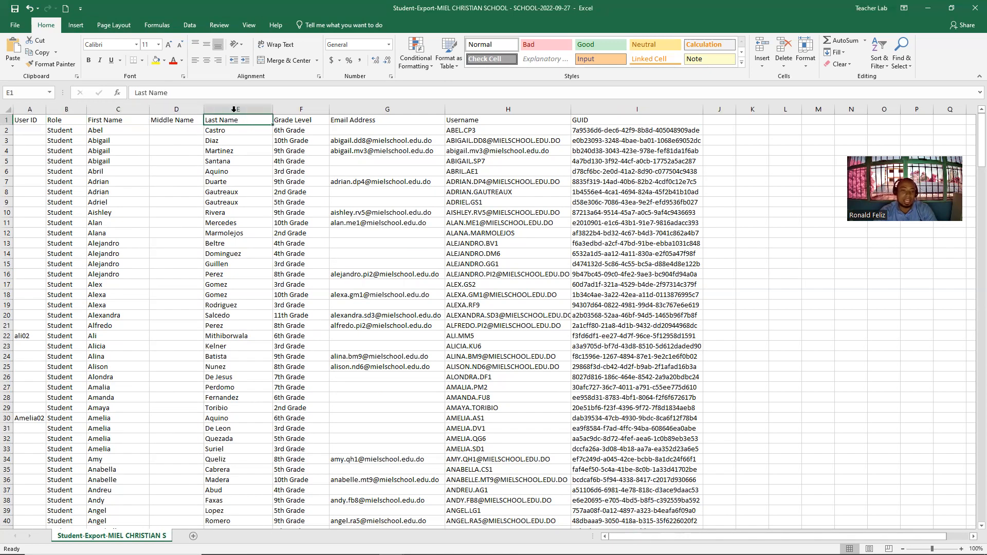
{"action": "left_click", "coordinate": [309, 123]}
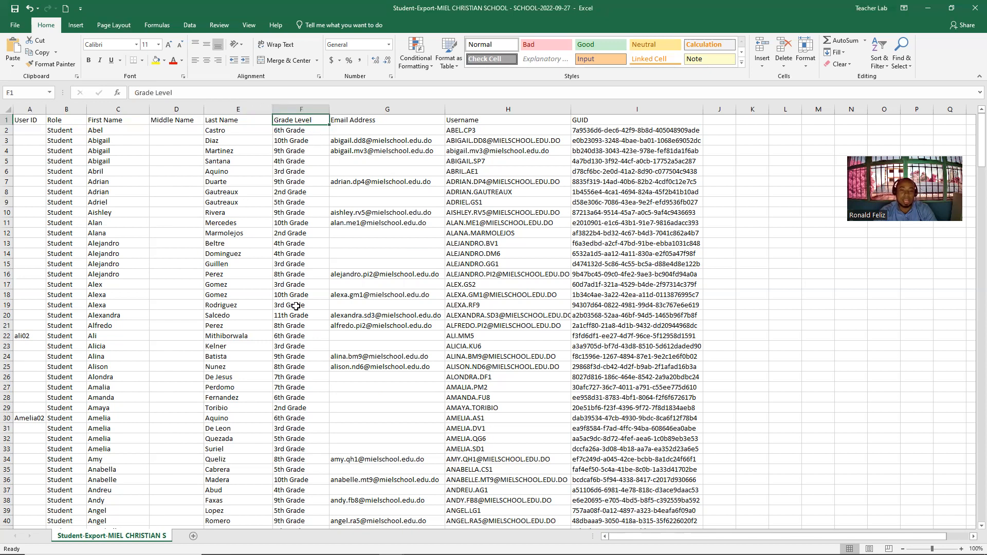
{"action": "left_click", "coordinate": [375, 120]}
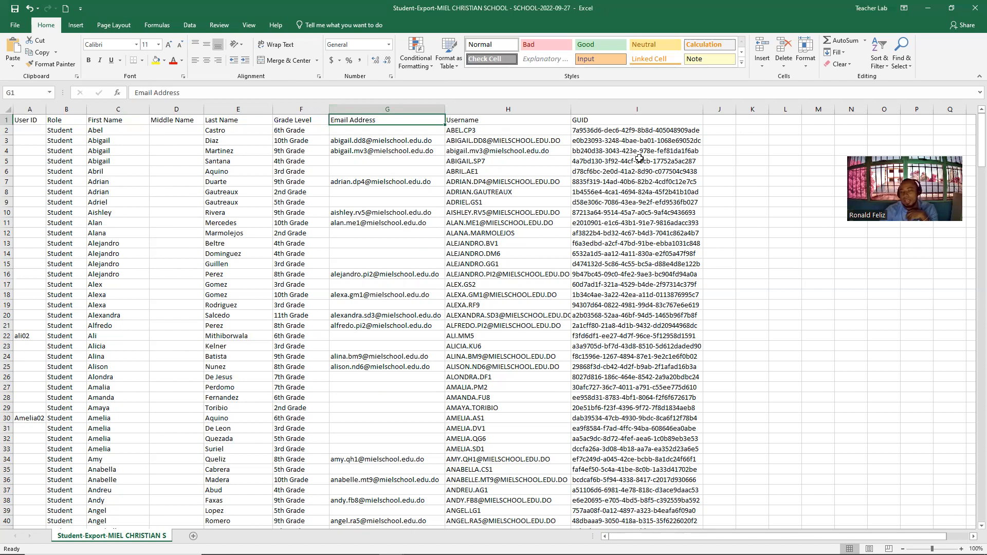
Sort the student list by First Name from Z to A.
{"action": "left_click", "coordinate": [119, 122]}
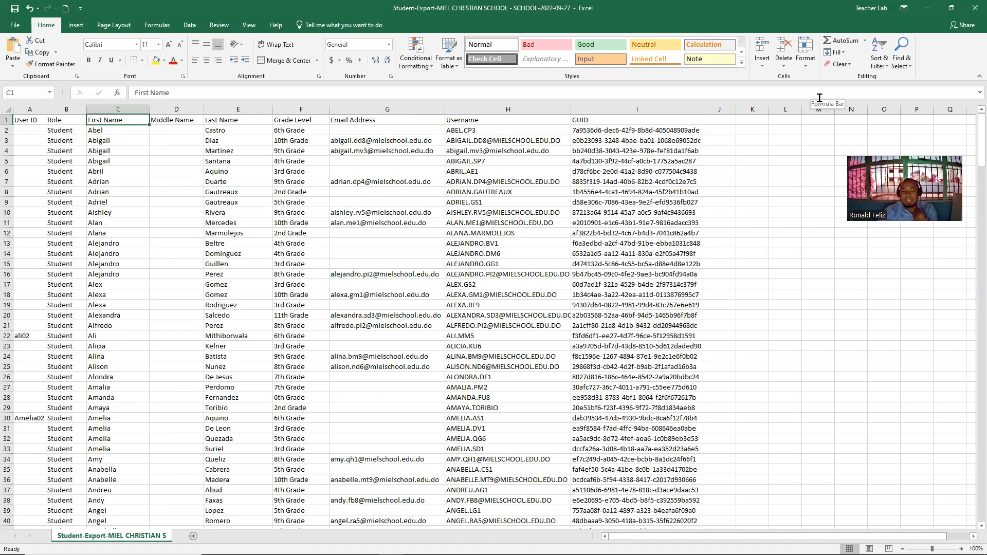
{"action": "left_click", "coordinate": [882, 67]}
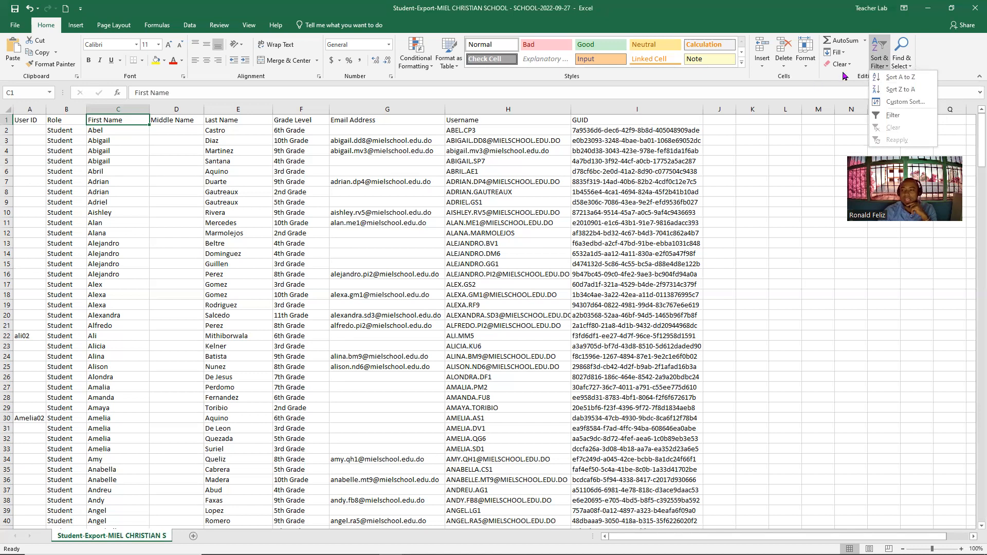
{"action": "left_click", "coordinate": [904, 90]}
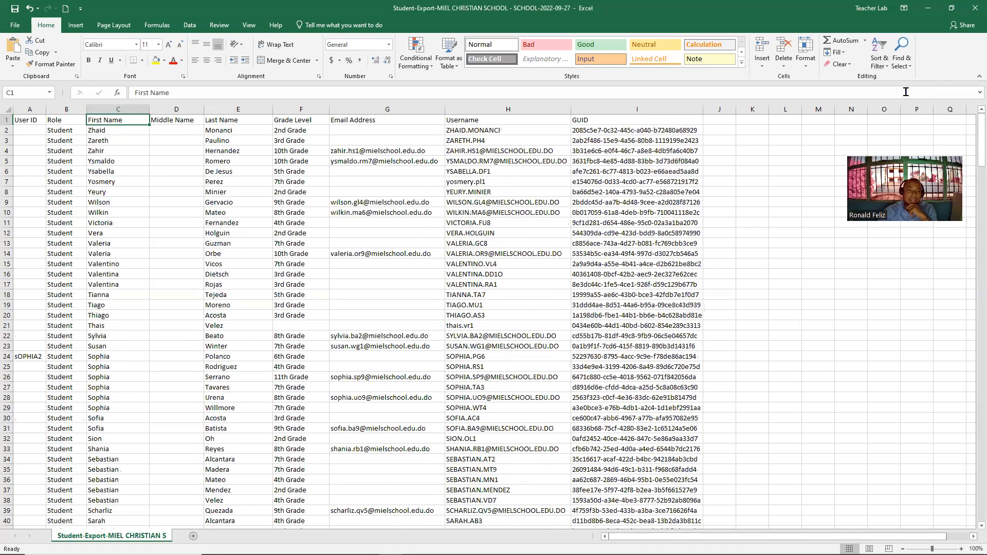
Examine the order of the first names and the neighbouring column headers in the upper rows of the reverse-sorted list.
{"action": "left_click", "coordinate": [122, 132]}
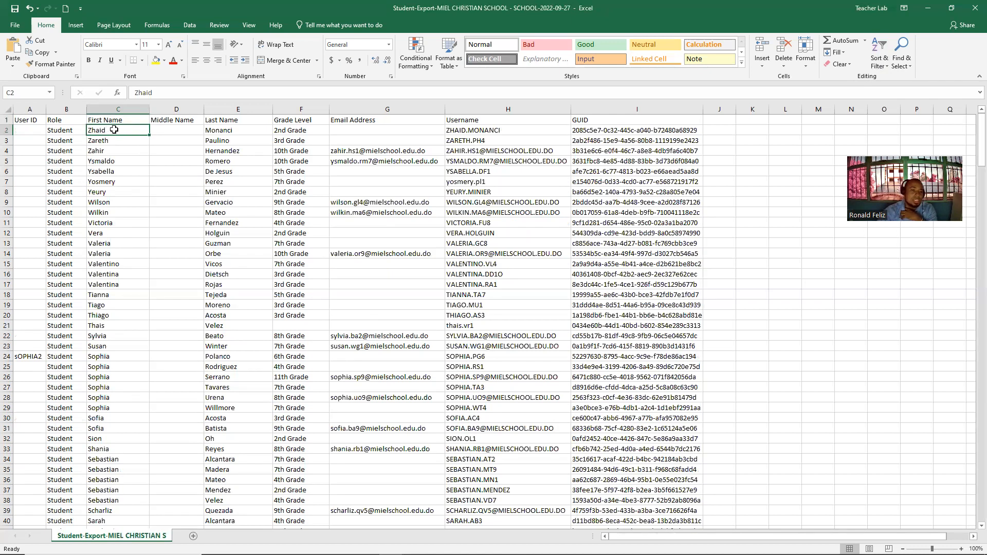
{"action": "left_click_drag", "start_coordinate": [114, 130], "coordinate": [110, 148]}
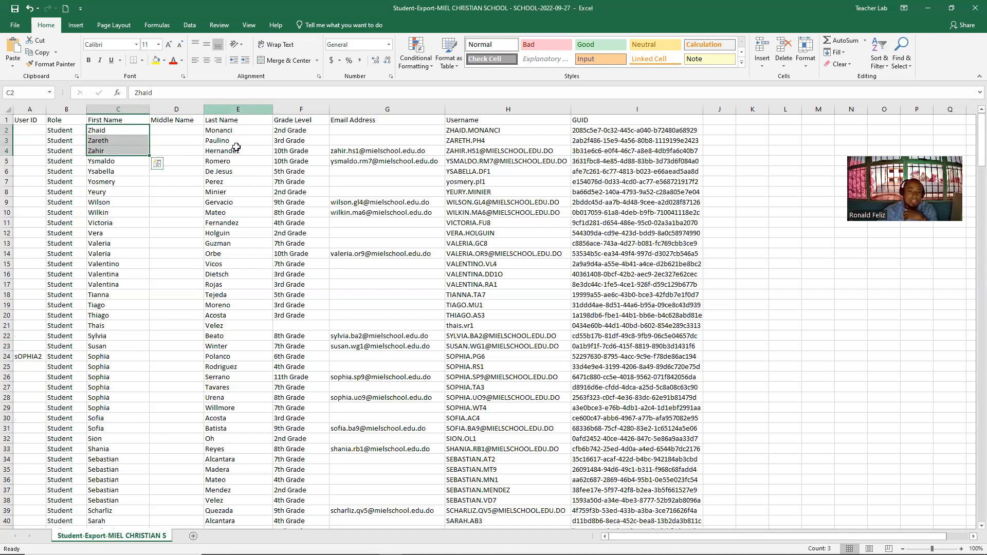
{"action": "left_click", "coordinate": [238, 120]}
{"action": "left_click", "coordinate": [295, 120]}
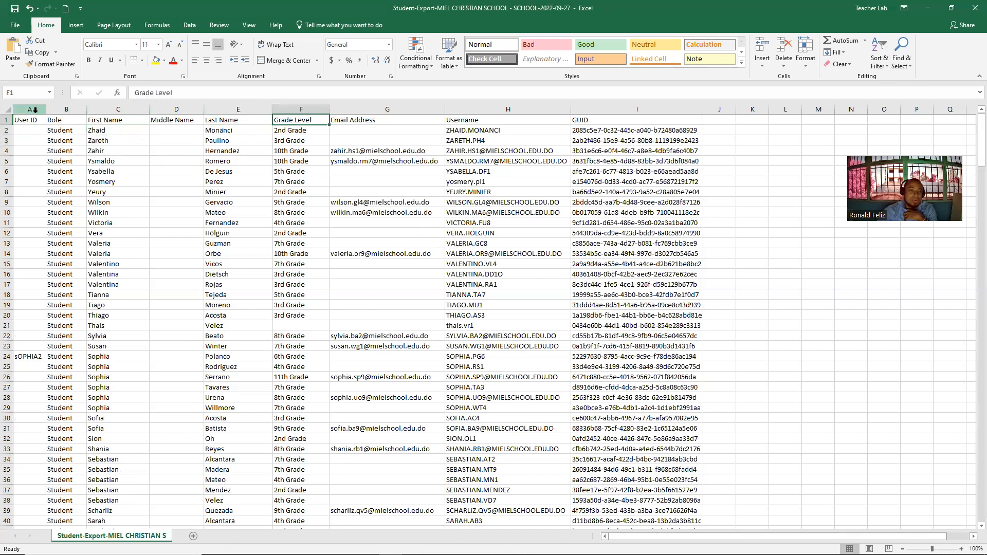
{"action": "left_click", "coordinate": [60, 120]}
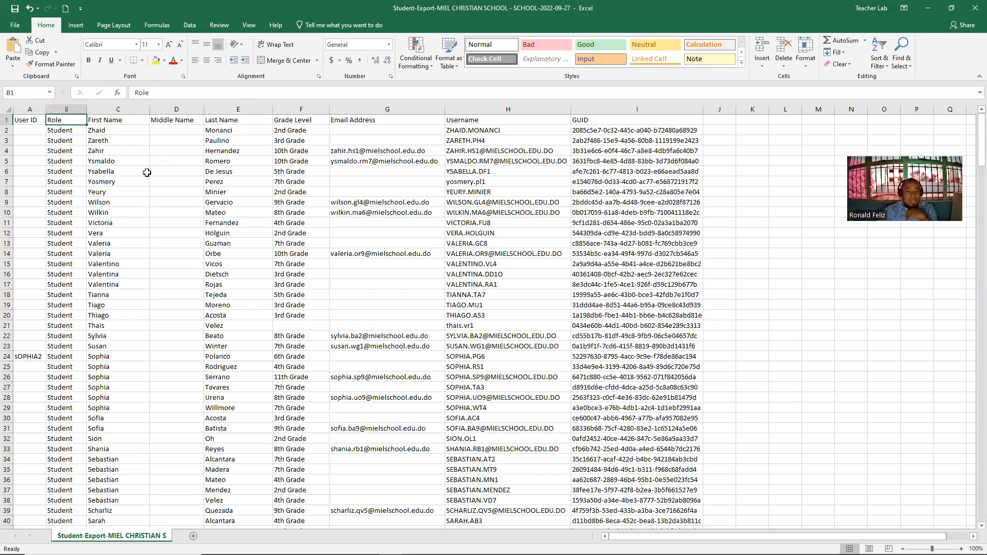
{"action": "left_click", "coordinate": [122, 123]}
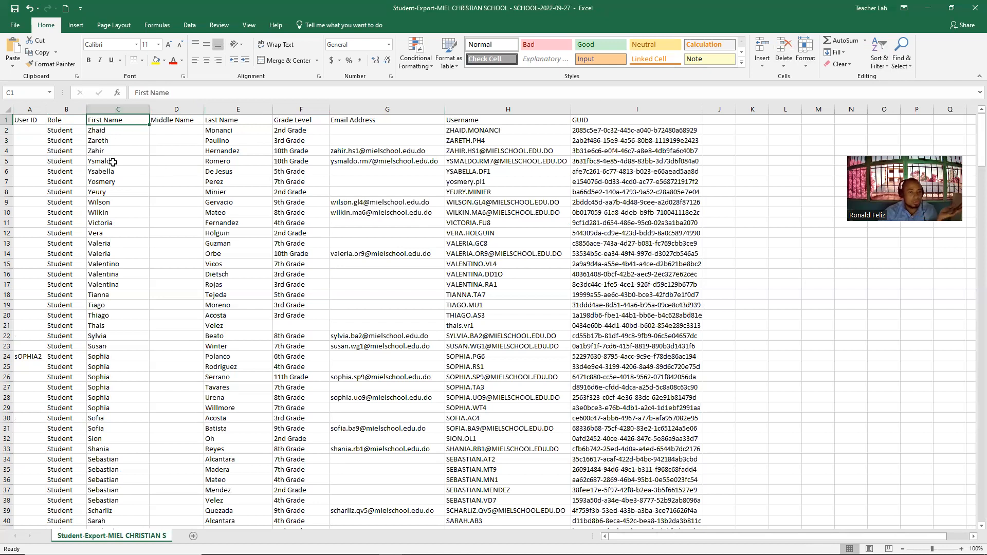
{"action": "left_click", "coordinate": [137, 112]}
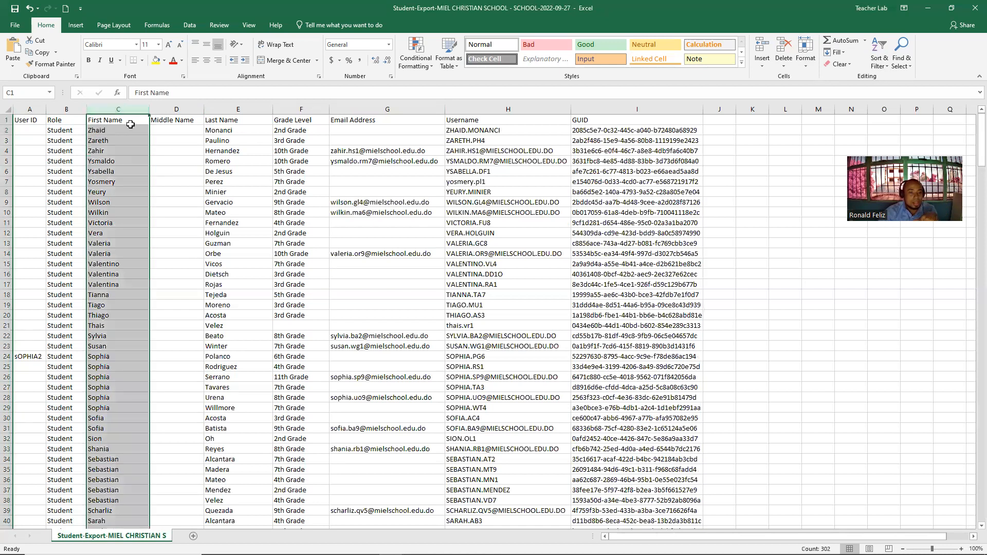
{"action": "left_click", "coordinate": [131, 120]}
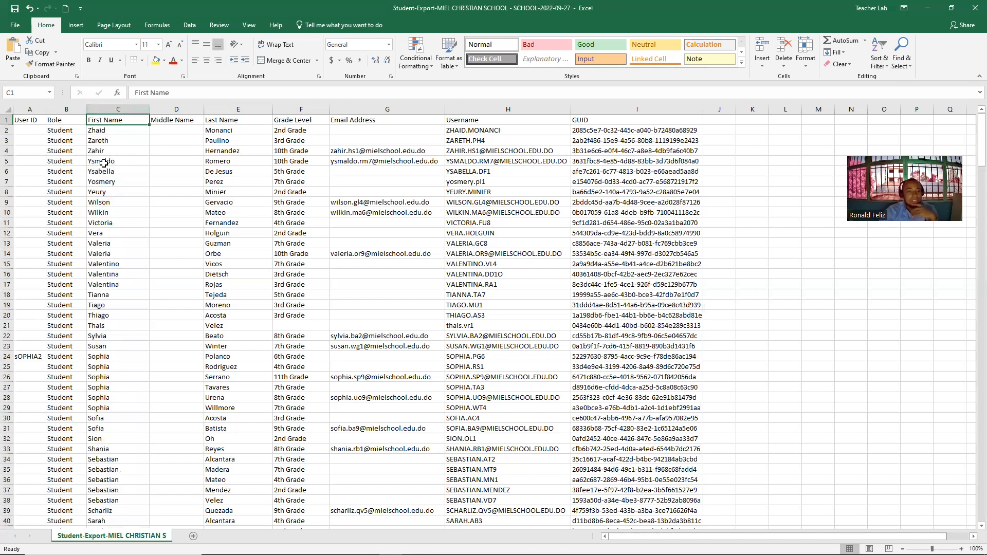
{"action": "scroll", "coordinate": [122, 202], "scroll_direction": "down", "scroll_amount": 1}
{"action": "scroll", "coordinate": [121, 202], "scroll_direction": "up", "scroll_amount": 1}
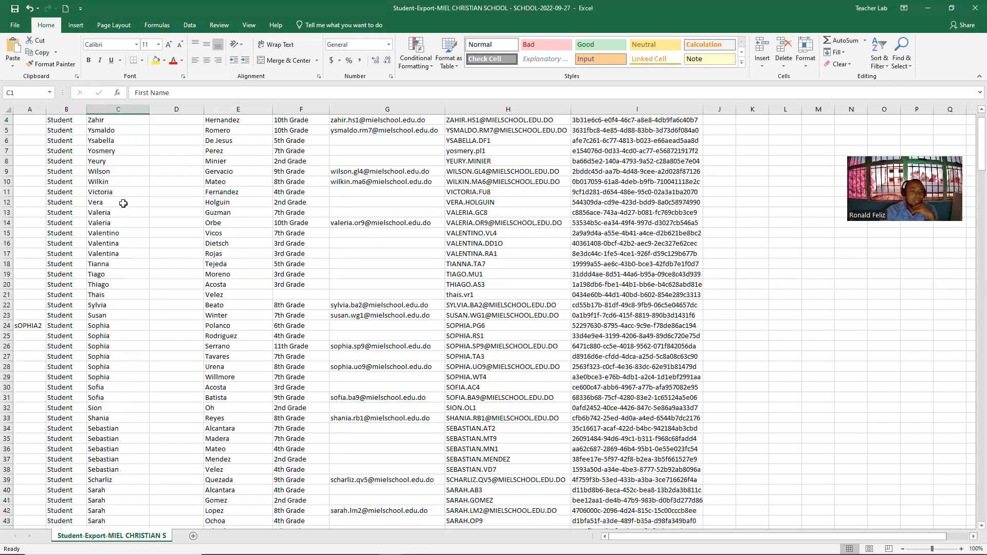
{"action": "scroll", "coordinate": [118, 164], "scroll_direction": "down", "scroll_amount": 1}
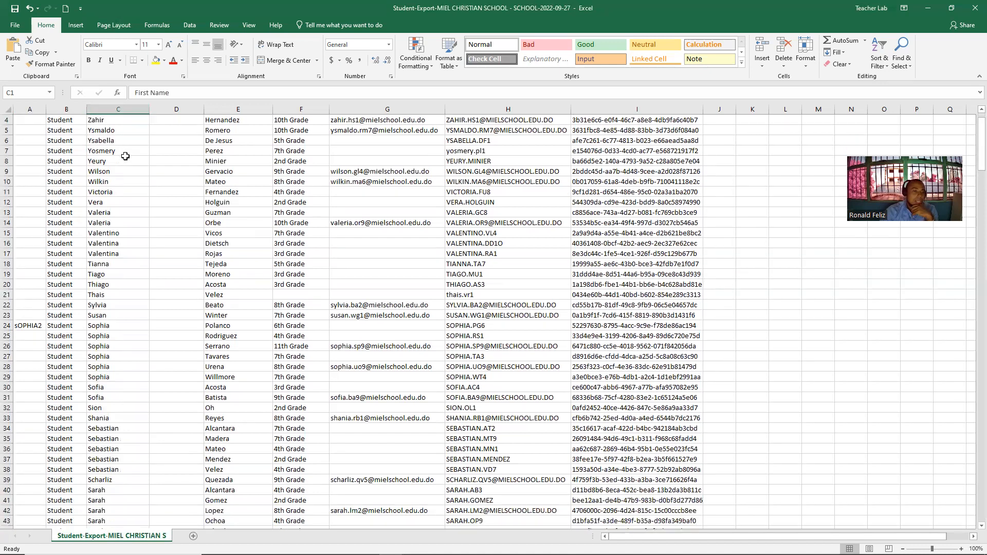
{"action": "scroll", "coordinate": [126, 161], "scroll_direction": "up", "scroll_amount": 1}
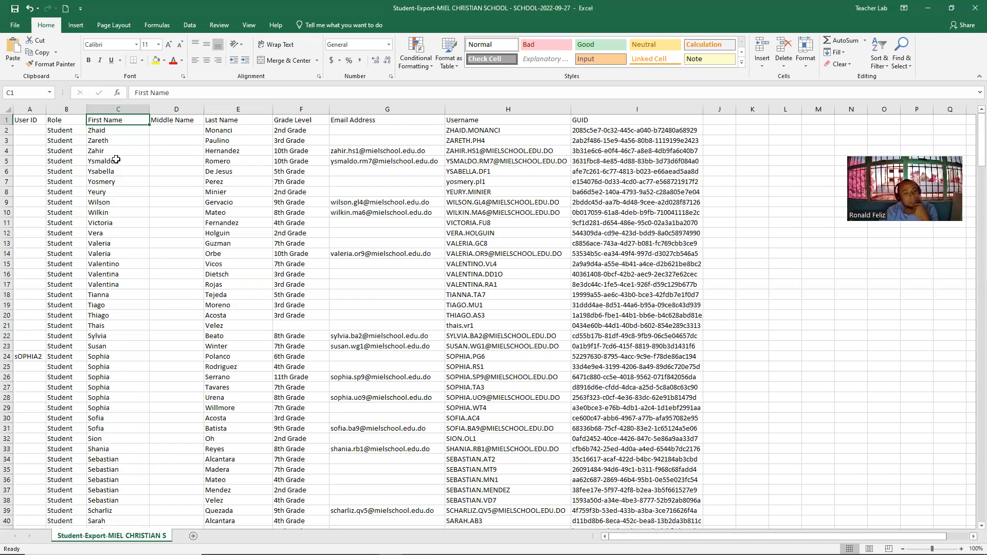
{"action": "scroll", "coordinate": [111, 203], "scroll_direction": "down", "scroll_amount": 1}
{"action": "scroll", "coordinate": [115, 230], "scroll_direction": "up", "scroll_amount": 1}
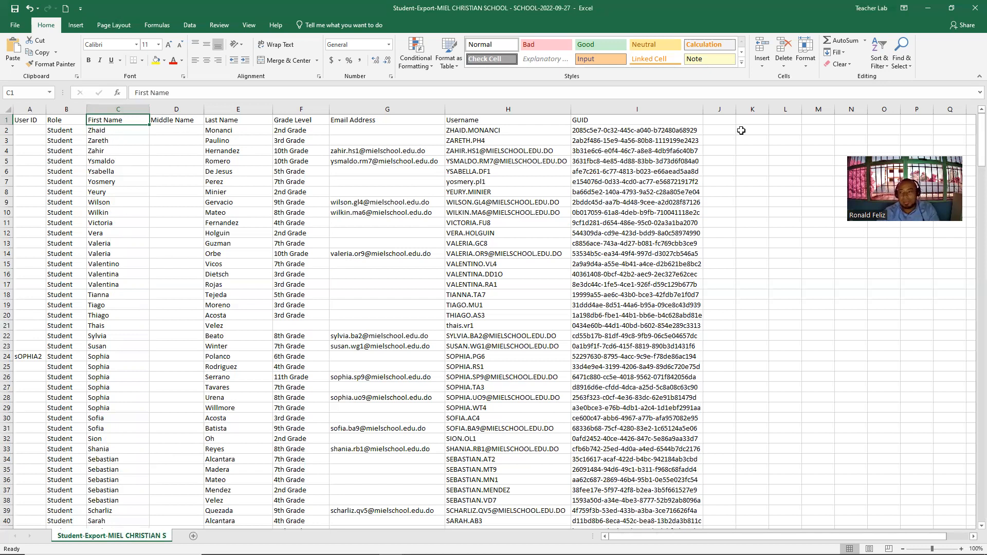
Sort the student list by First Name from A to Z and check several first names in the upper rows.
{"action": "left_click", "coordinate": [882, 65]}
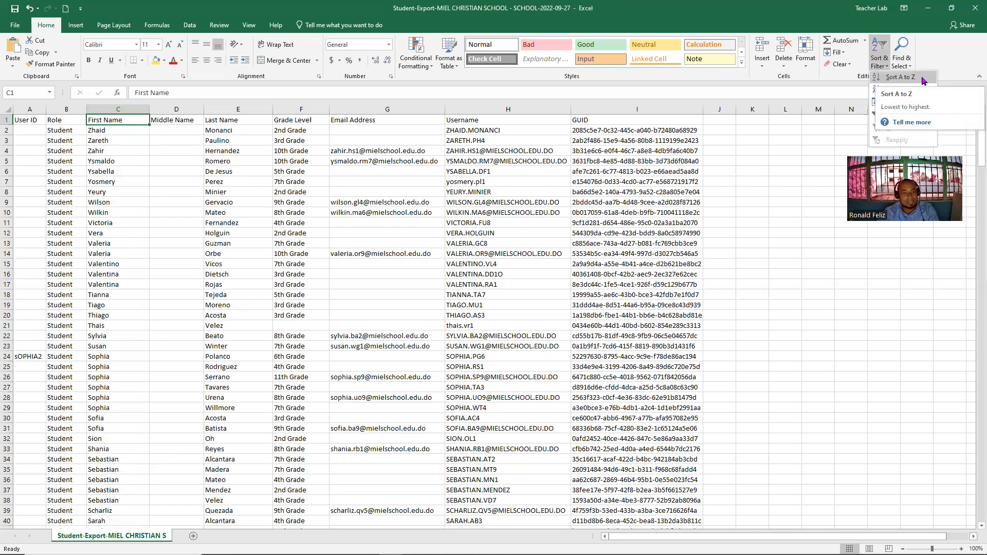
{"action": "left_click", "coordinate": [900, 78]}
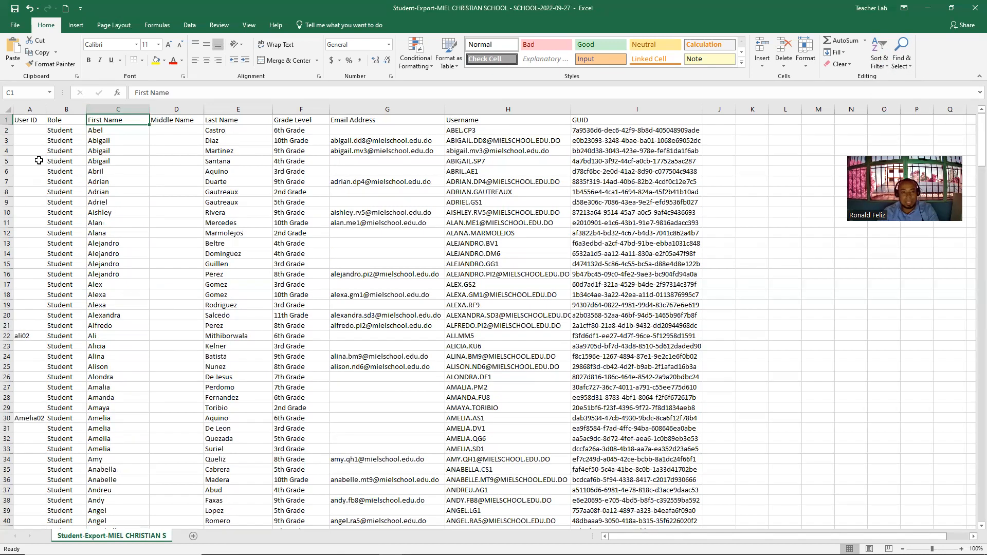
{"action": "left_click", "coordinate": [97, 131]}
{"action": "left_click", "coordinate": [118, 161]}
{"action": "left_click", "coordinate": [113, 223]}
{"action": "left_click", "coordinate": [104, 274]}
{"action": "left_click", "coordinate": [91, 389]}
{"action": "left_click", "coordinate": [111, 334]}
{"action": "left_click", "coordinate": [102, 170]}
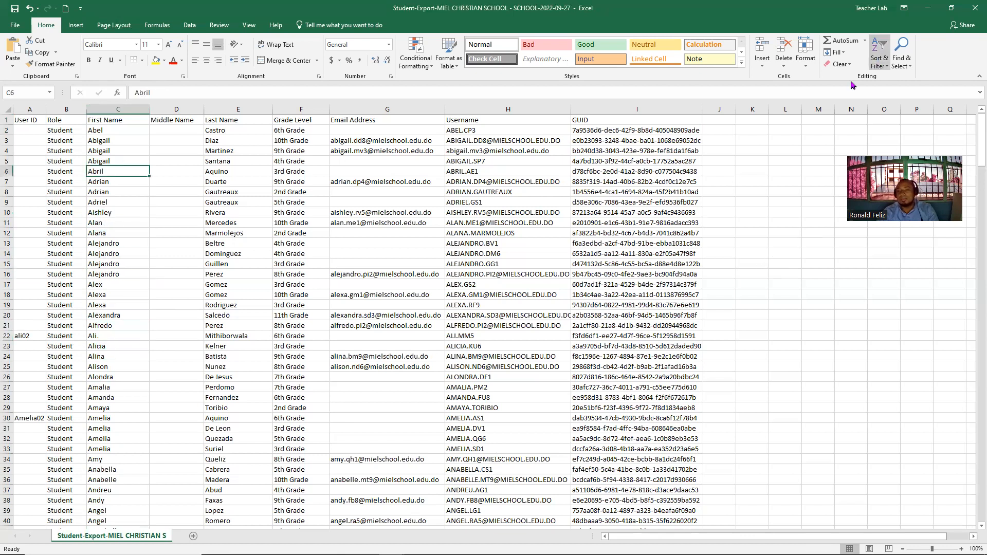
Turn on filtering for the header row of the student list with the Grade Level header selected.
{"action": "left_click", "coordinate": [233, 120]}
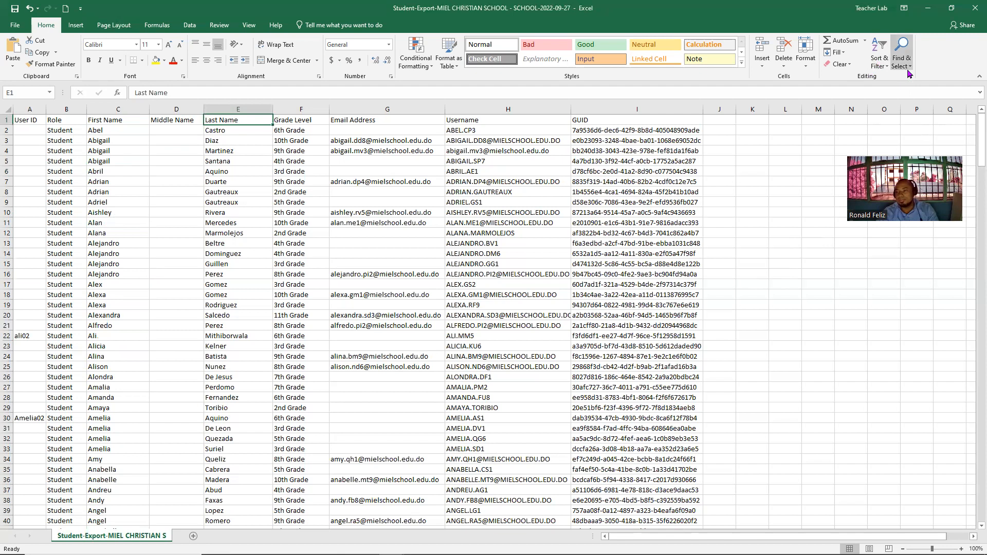
{"action": "left_click", "coordinate": [882, 70]}
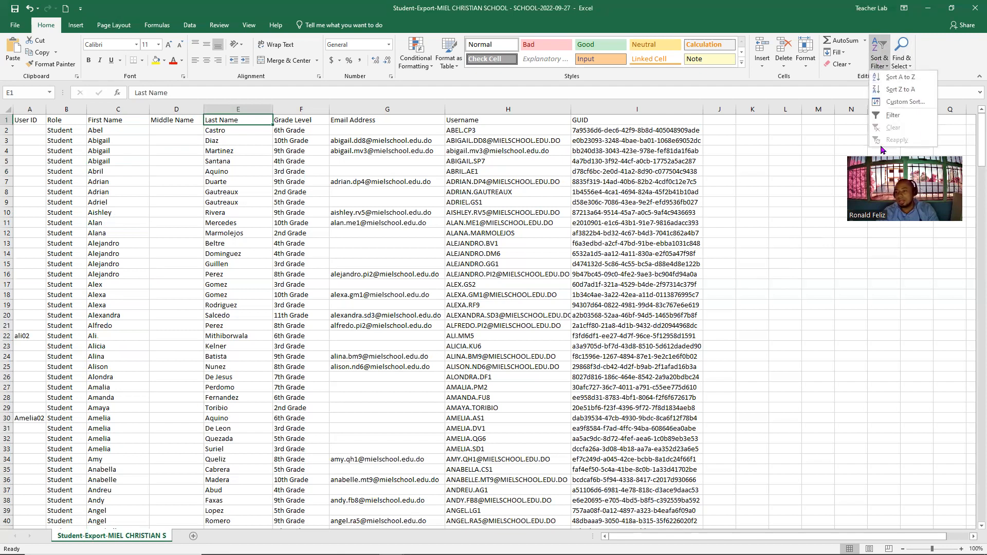
{"action": "left_click", "coordinate": [302, 125]}
{"action": "left_click", "coordinate": [302, 126]}
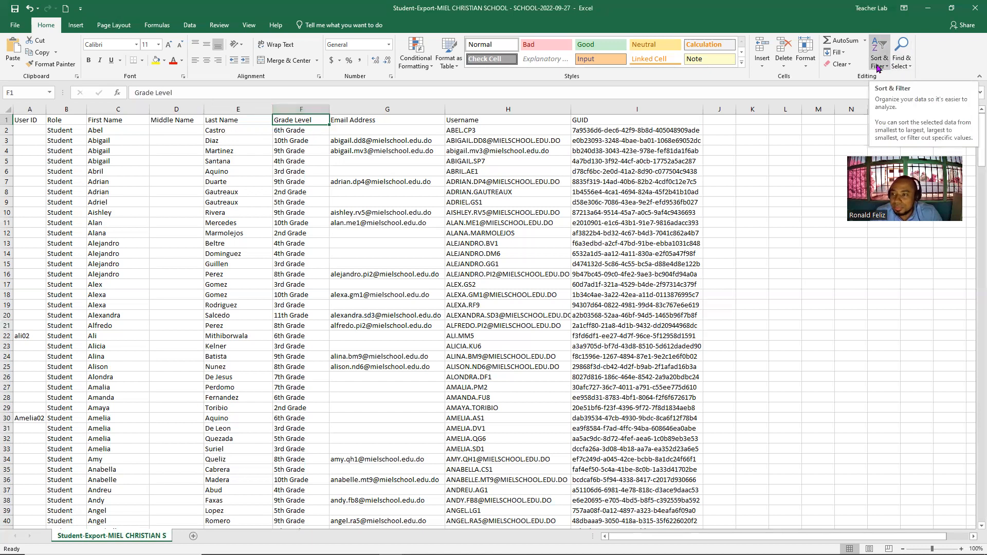
{"action": "left_click", "coordinate": [878, 67]}
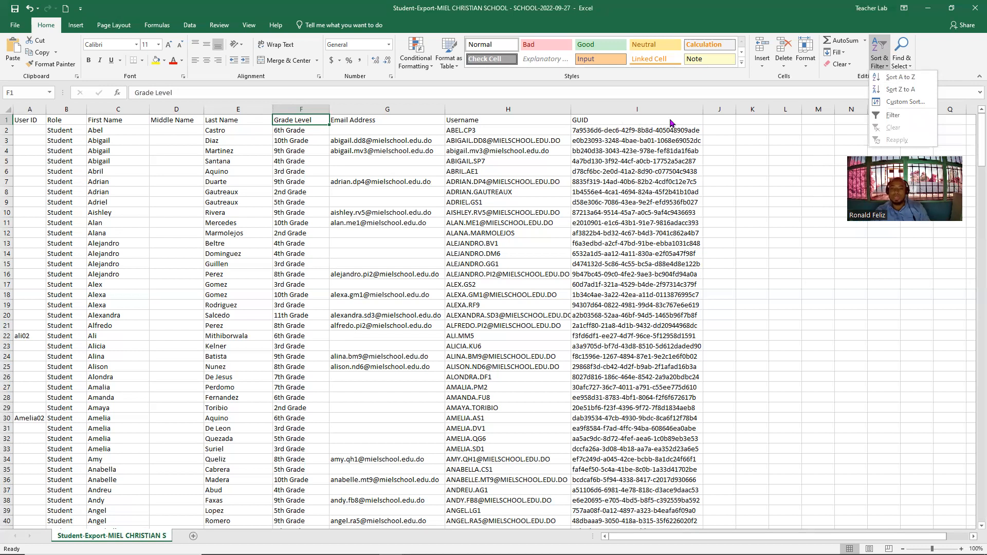
{"action": "left_click", "coordinate": [907, 119]}
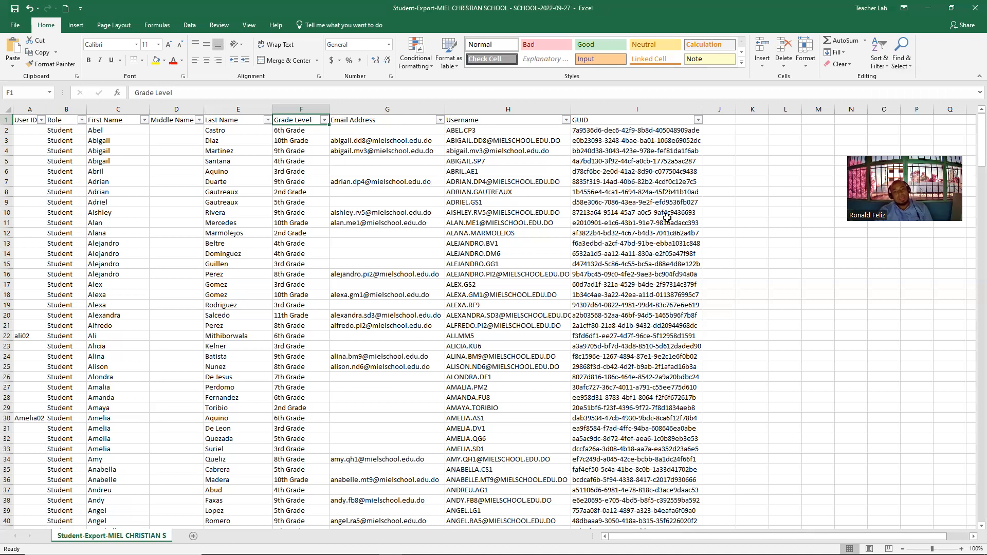
Filter the Grade Level column to show only 8th Grade students.
{"action": "left_click", "coordinate": [325, 120]}
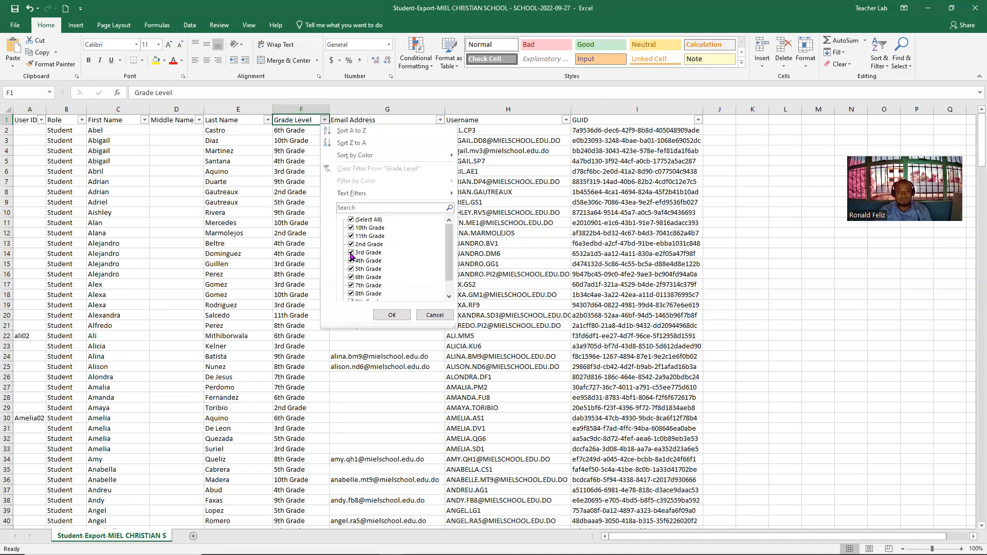
{"action": "scroll", "coordinate": [357, 254], "scroll_direction": "down", "scroll_amount": 1}
{"action": "scroll", "coordinate": [391, 283], "scroll_direction": "up", "scroll_amount": 1}
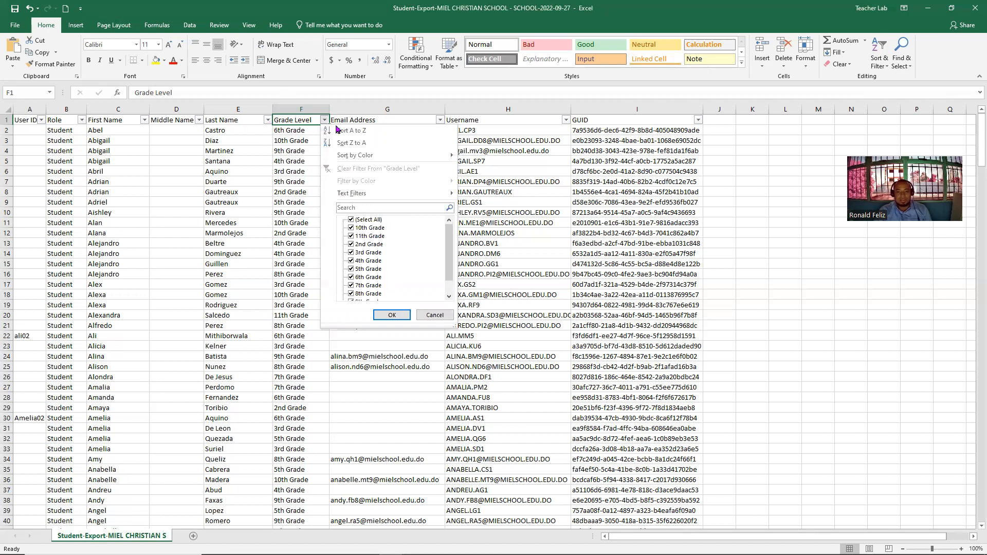
{"action": "left_click", "coordinate": [351, 220]}
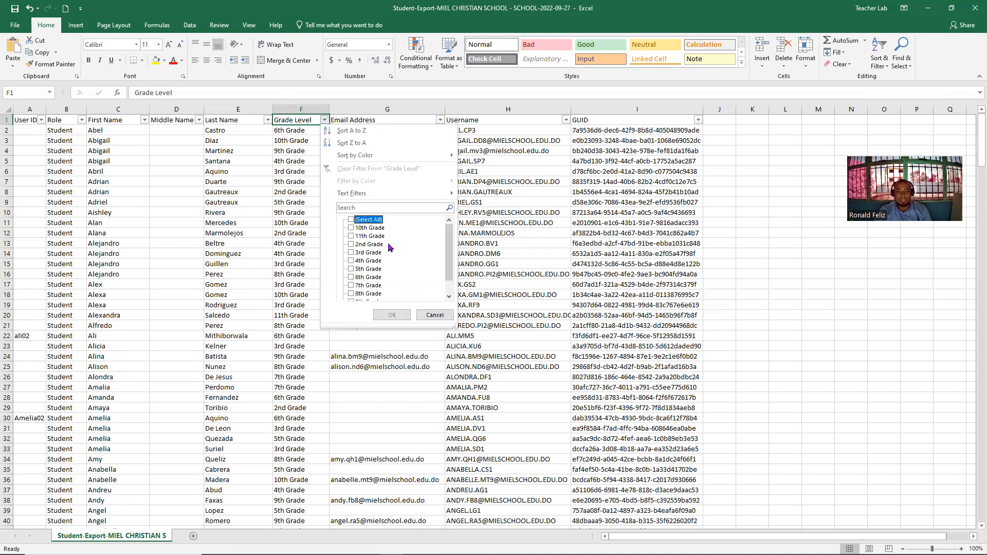
{"action": "scroll", "coordinate": [390, 247], "scroll_direction": "down", "scroll_amount": 1}
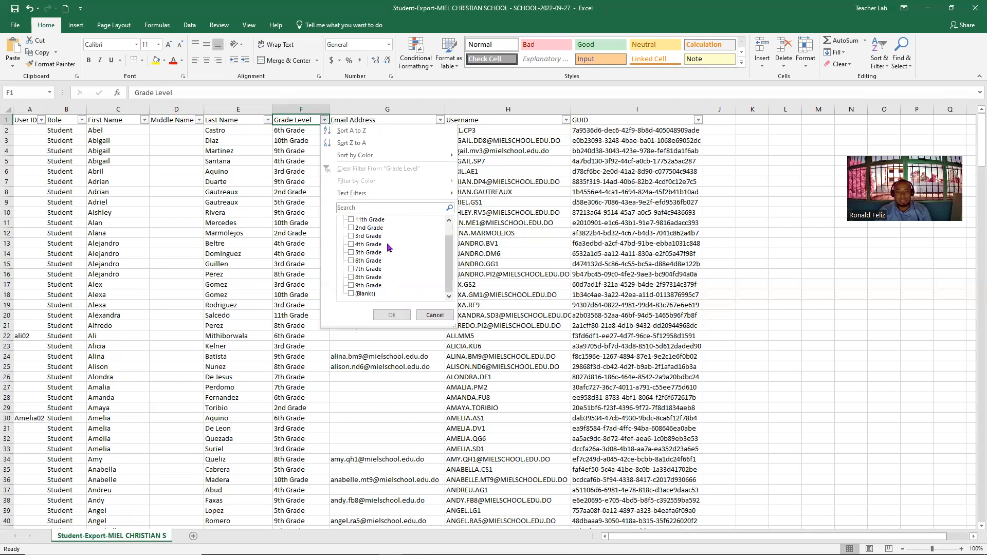
{"action": "left_click", "coordinate": [351, 278]}
{"action": "left_click", "coordinate": [391, 316]}
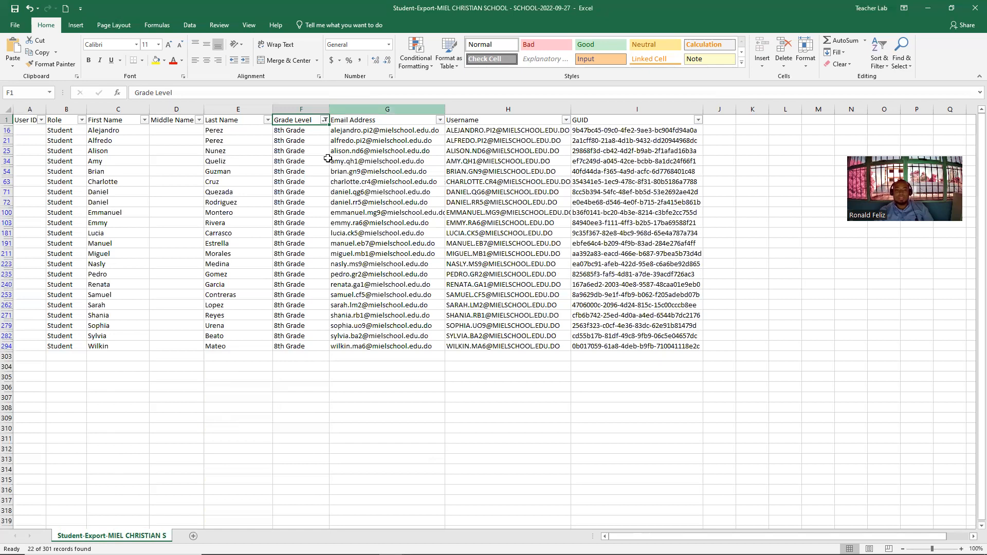
Clear the Grade Level filter and look over the full student list.
{"action": "left_click", "coordinate": [325, 120]}
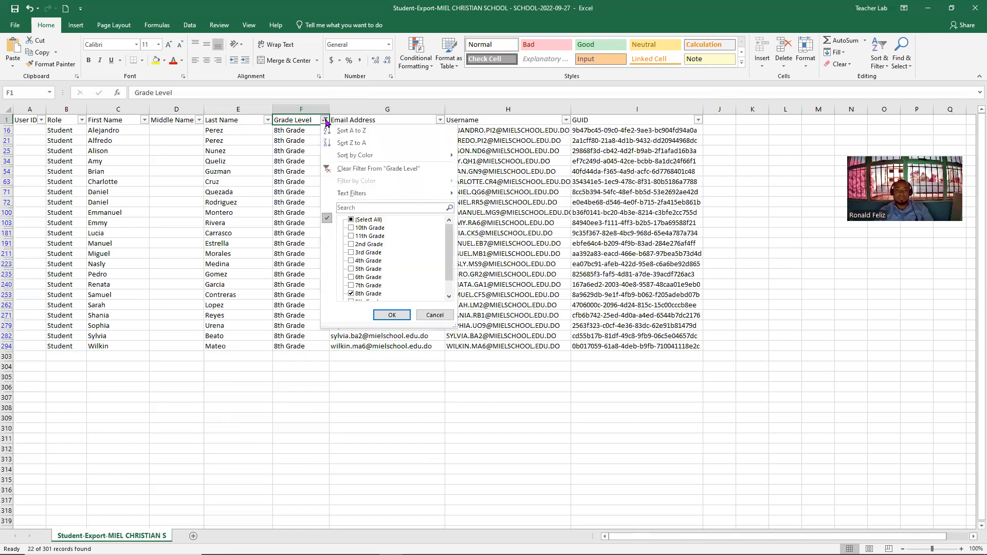
{"action": "left_click", "coordinate": [390, 168]}
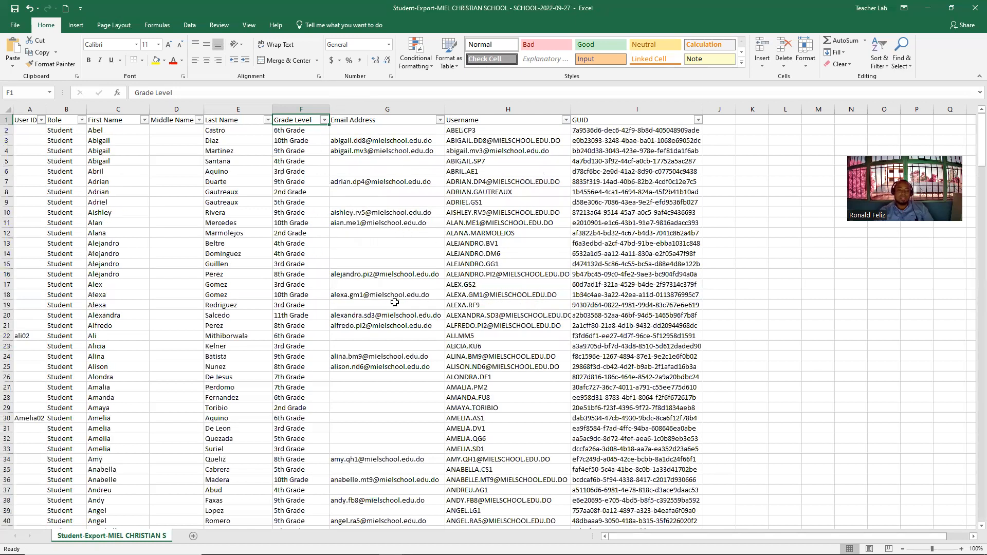
{"action": "scroll", "coordinate": [394, 294], "scroll_direction": "down", "scroll_amount": 5}
{"action": "scroll", "coordinate": [390, 285], "scroll_direction": "up", "scroll_amount": 5}
Filter the First Name column to show only students sharing one first name that starts with J.
{"action": "left_click", "coordinate": [144, 120]}
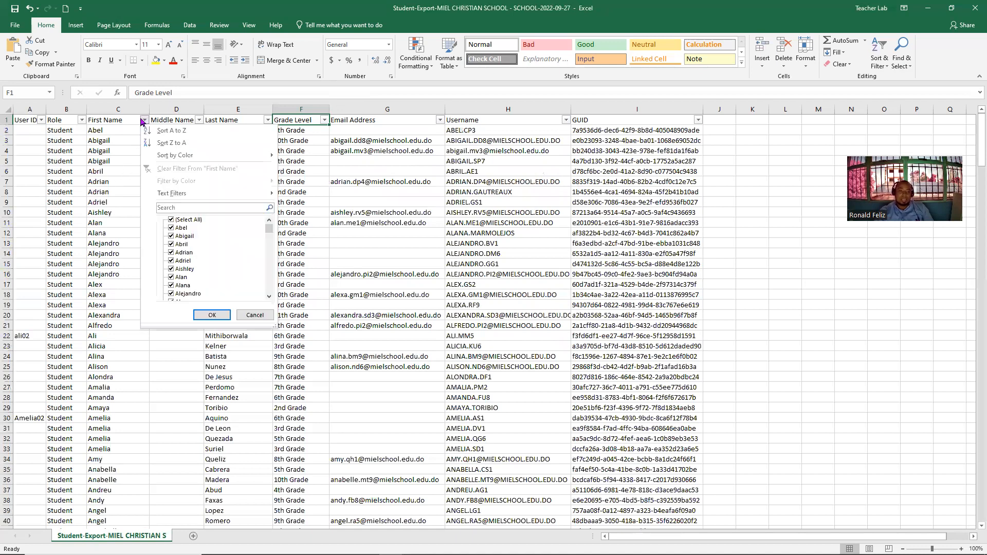
{"action": "left_click", "coordinate": [172, 220]}
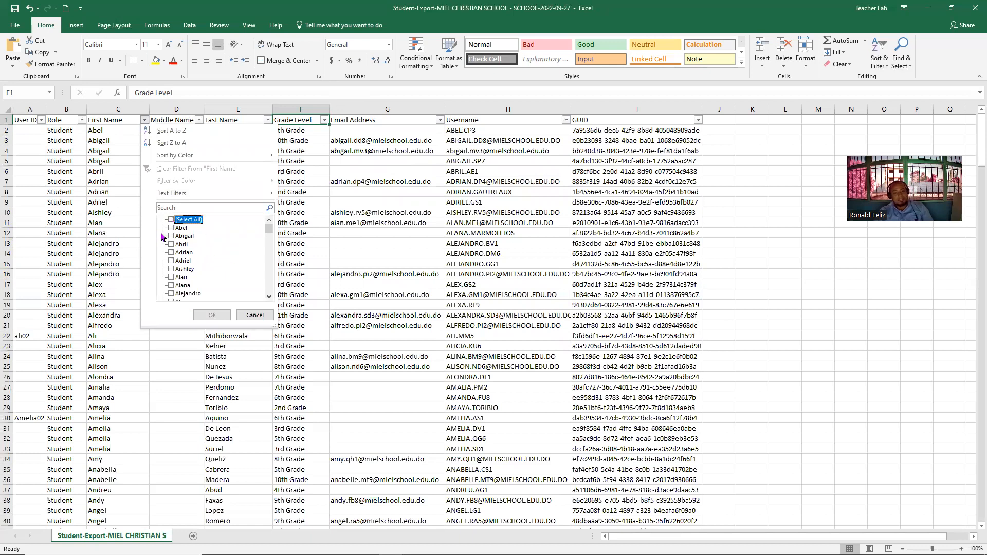
{"action": "scroll", "coordinate": [201, 239], "scroll_direction": "down", "scroll_amount": 15}
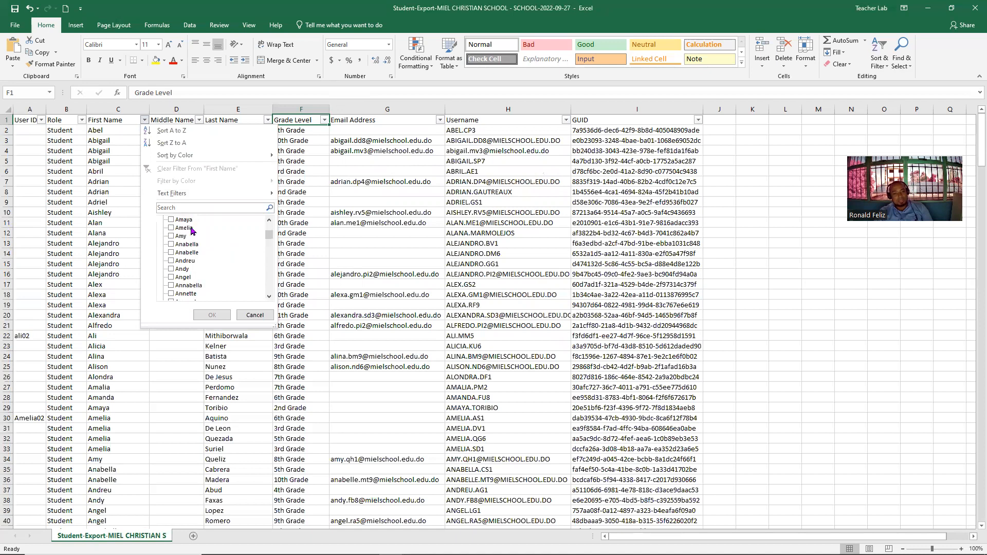
{"action": "scroll", "coordinate": [191, 229], "scroll_direction": "down", "scroll_amount": 10}
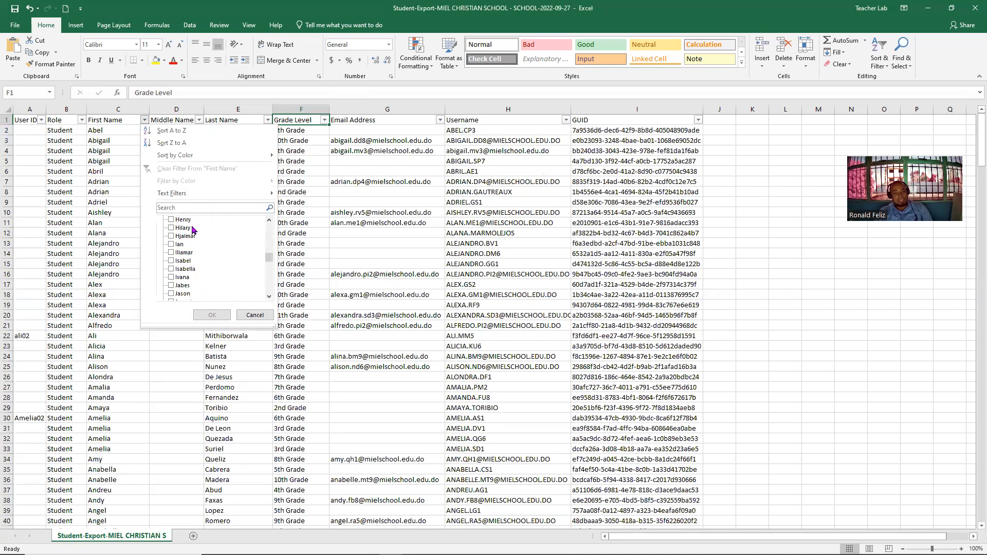
{"action": "scroll", "coordinate": [191, 251], "scroll_direction": "down", "scroll_amount": 4}
{"action": "scroll", "coordinate": [191, 253], "scroll_direction": "down", "scroll_amount": 4}
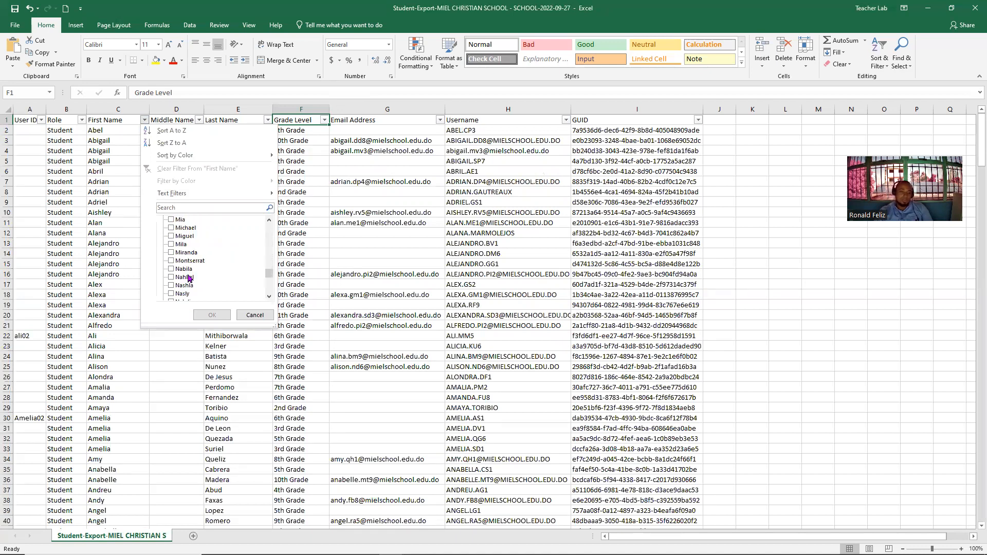
{"action": "scroll", "coordinate": [189, 272], "scroll_direction": "up", "scroll_amount": 5}
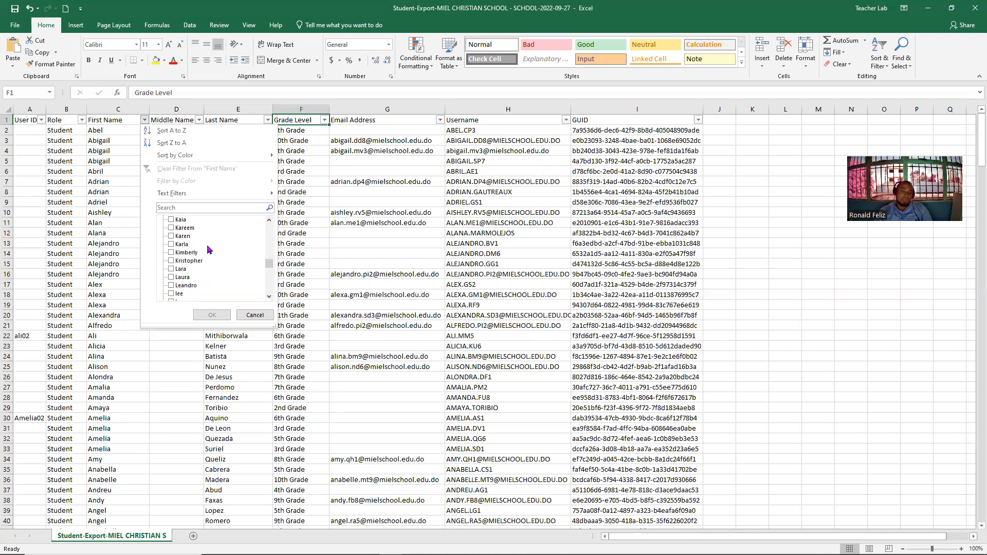
{"action": "scroll", "coordinate": [208, 246], "scroll_direction": "up", "scroll_amount": 1}
{"action": "scroll", "coordinate": [200, 238], "scroll_direction": "up", "scroll_amount": 1}
{"action": "left_click", "coordinate": [172, 245]}
{"action": "left_click", "coordinate": [171, 245]}
{"action": "left_click", "coordinate": [171, 228]}
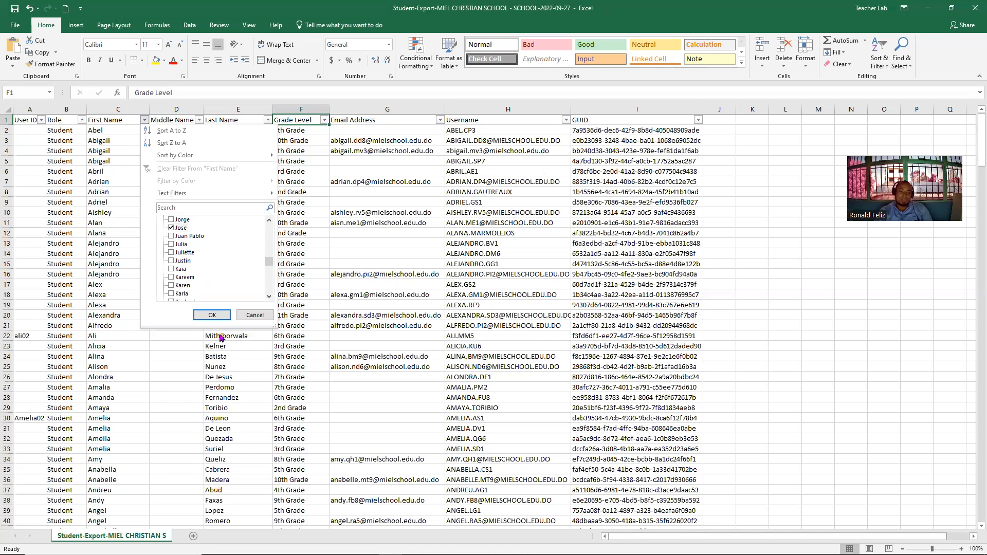
{"action": "left_click", "coordinate": [212, 315]}
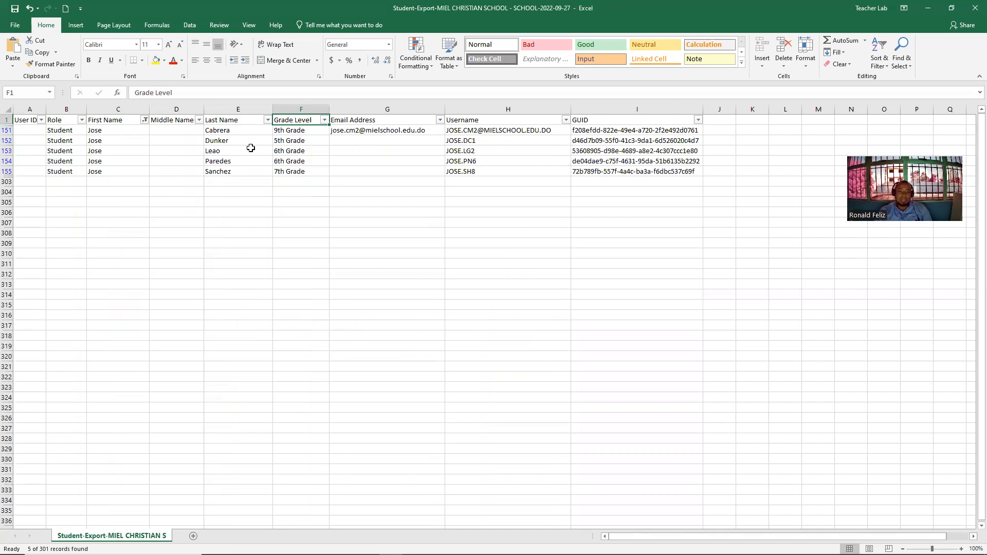
Switch the First Name filter to a single name starting with A, and clear that filter after viewing the match.
{"action": "left_click", "coordinate": [144, 121]}
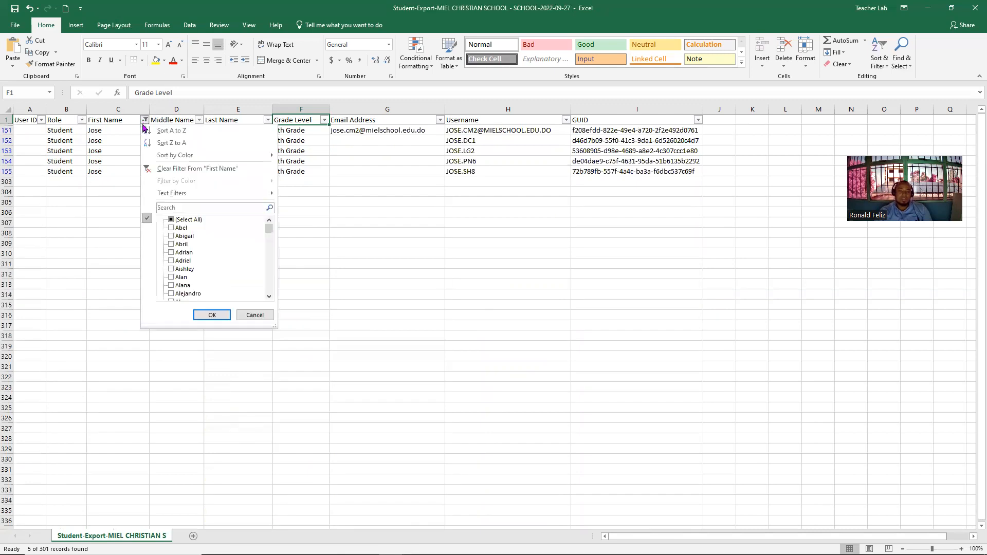
{"action": "left_click", "coordinate": [170, 221]}
{"action": "scroll", "coordinate": [215, 259], "scroll_direction": "down", "scroll_amount": 2}
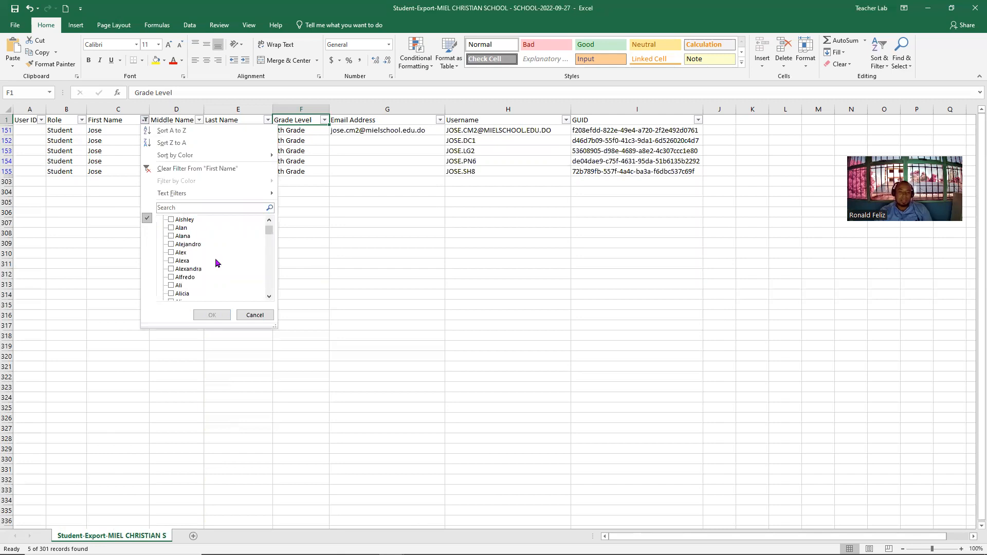
{"action": "left_click", "coordinate": [171, 269]}
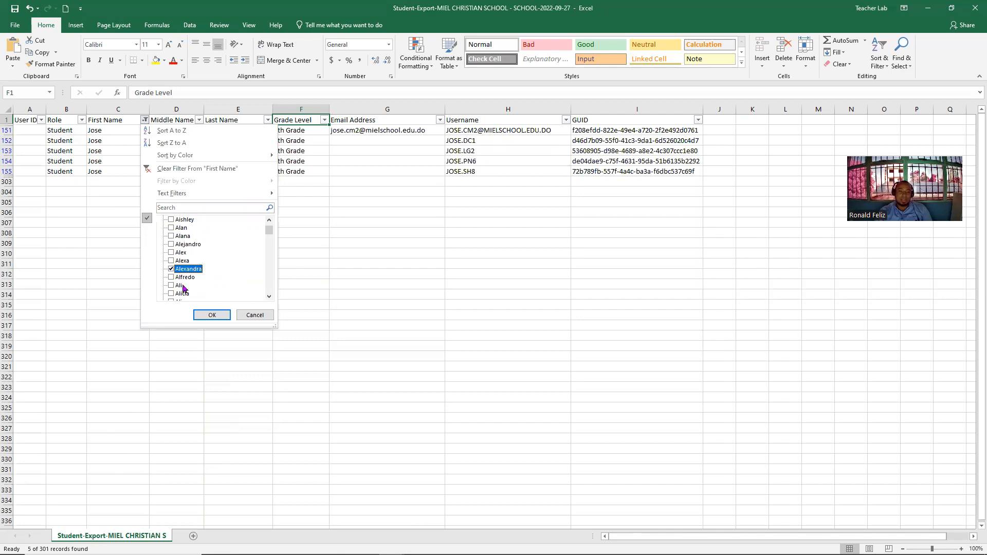
{"action": "left_click", "coordinate": [211, 315]}
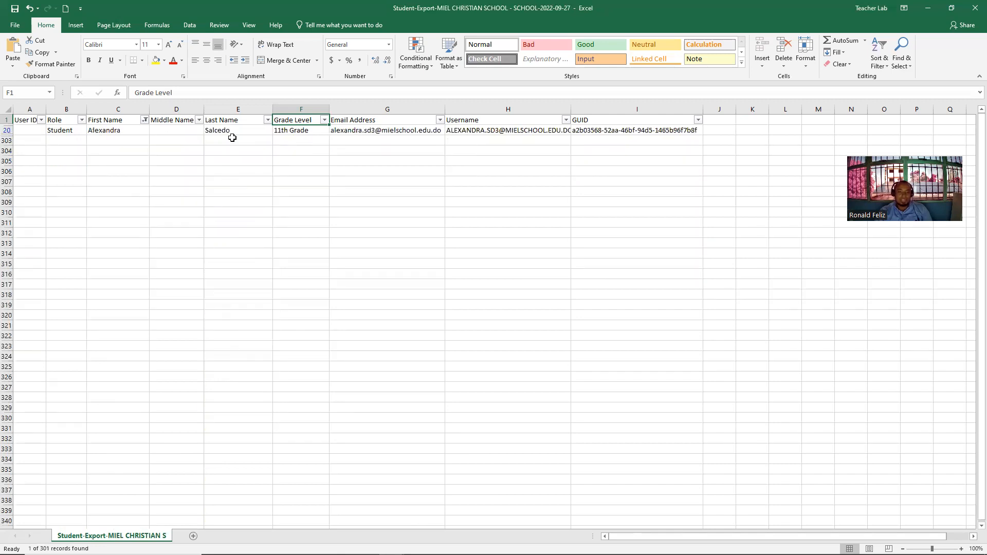
{"action": "left_click", "coordinate": [144, 121]}
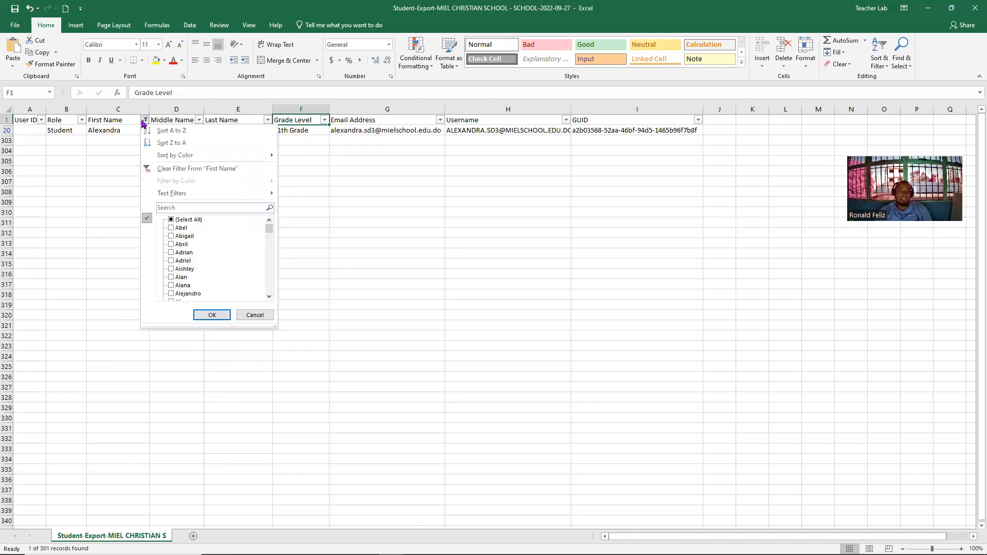
{"action": "left_click", "coordinate": [180, 168]}
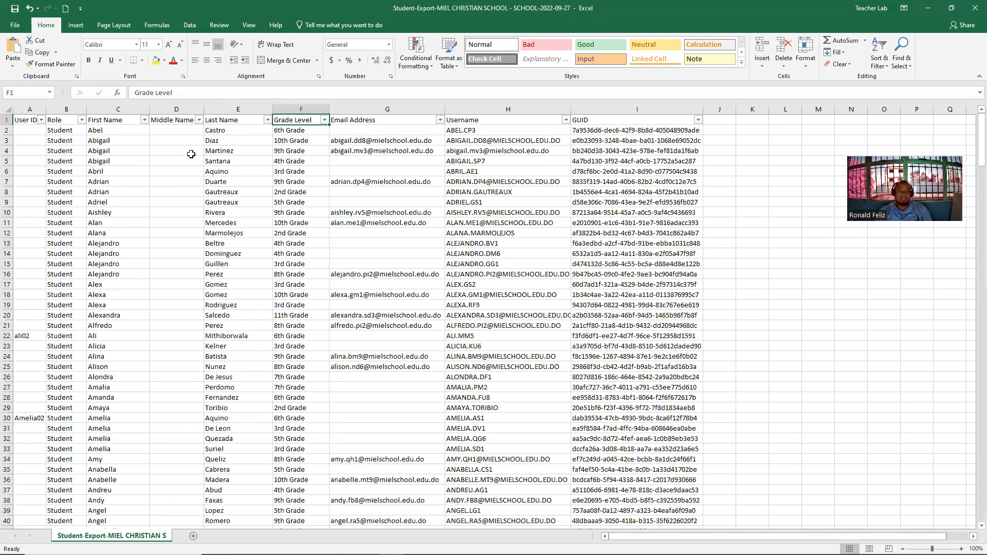
Filter the Last Name column to show only one surname that starts with B.
{"action": "left_click", "coordinate": [268, 120]}
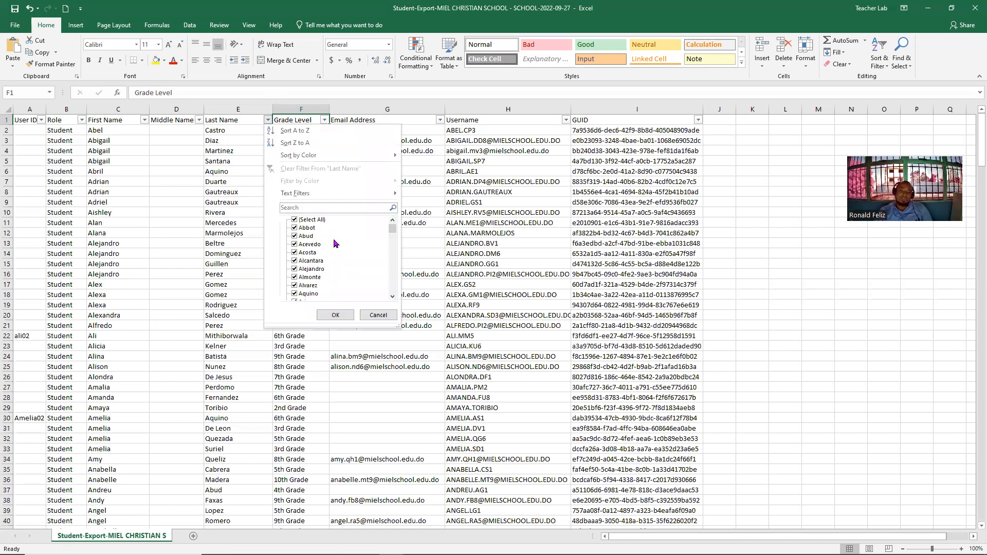
{"action": "left_click", "coordinate": [294, 220]}
{"action": "scroll", "coordinate": [336, 264], "scroll_direction": "down", "scroll_amount": 2}
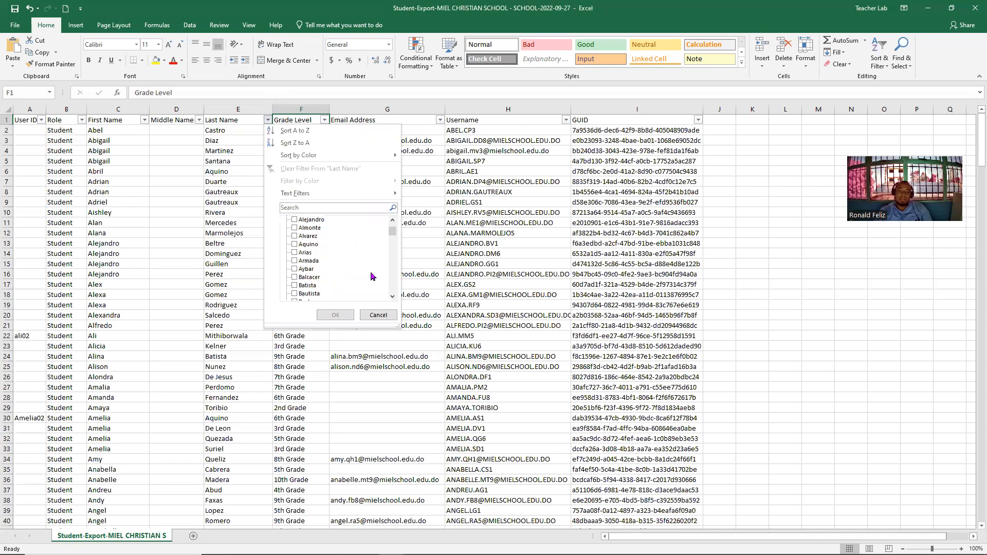
{"action": "scroll", "coordinate": [319, 280], "scroll_direction": "down", "scroll_amount": 1}
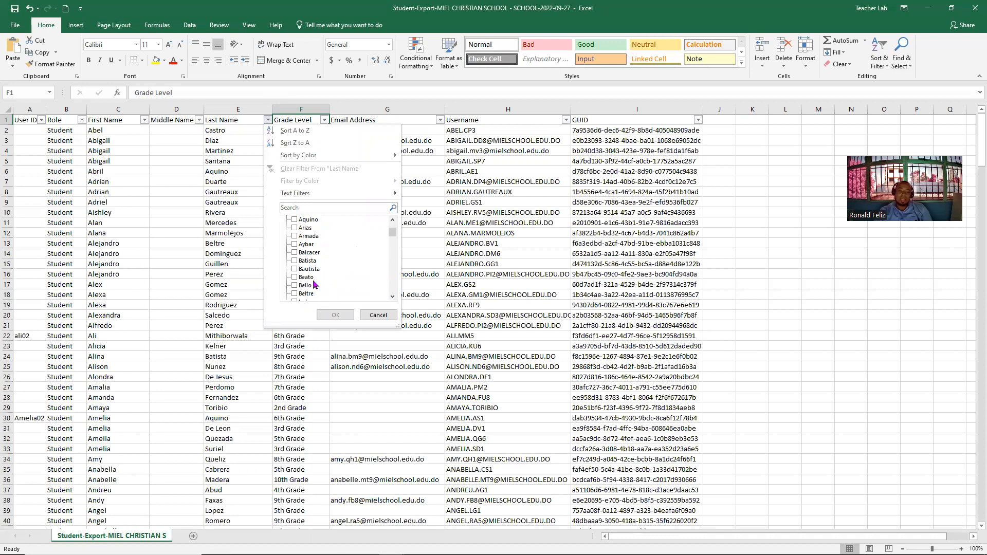
{"action": "left_click", "coordinate": [299, 271]}
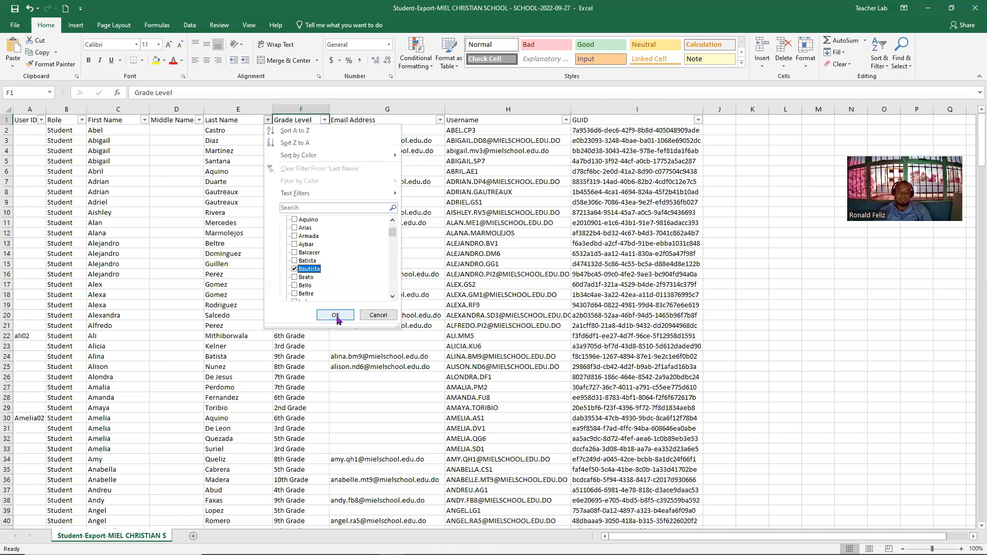
{"action": "left_click", "coordinate": [335, 314]}
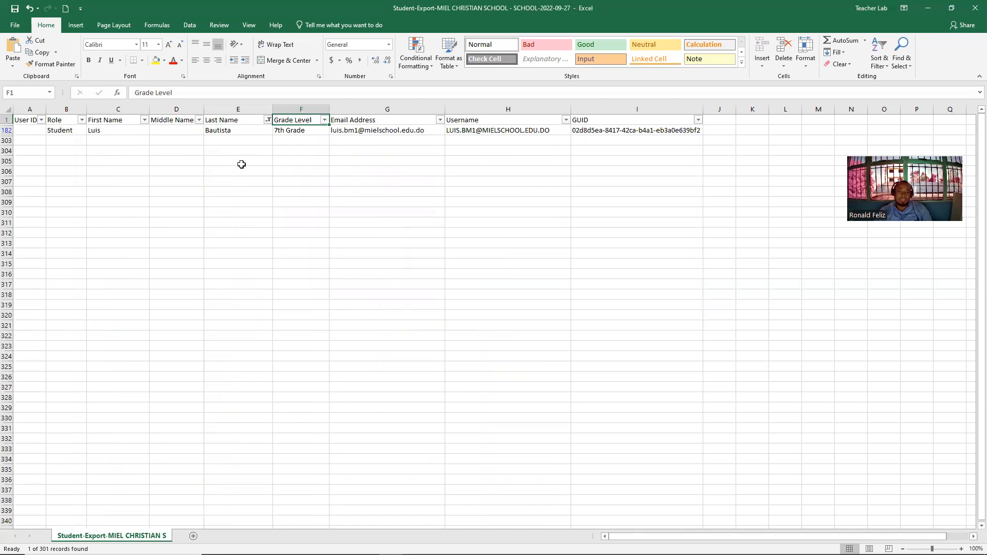
Check which grade levels the Grade Level filter offers for the filtered list, and clear the Last Name filter.
{"action": "left_click", "coordinate": [325, 120]}
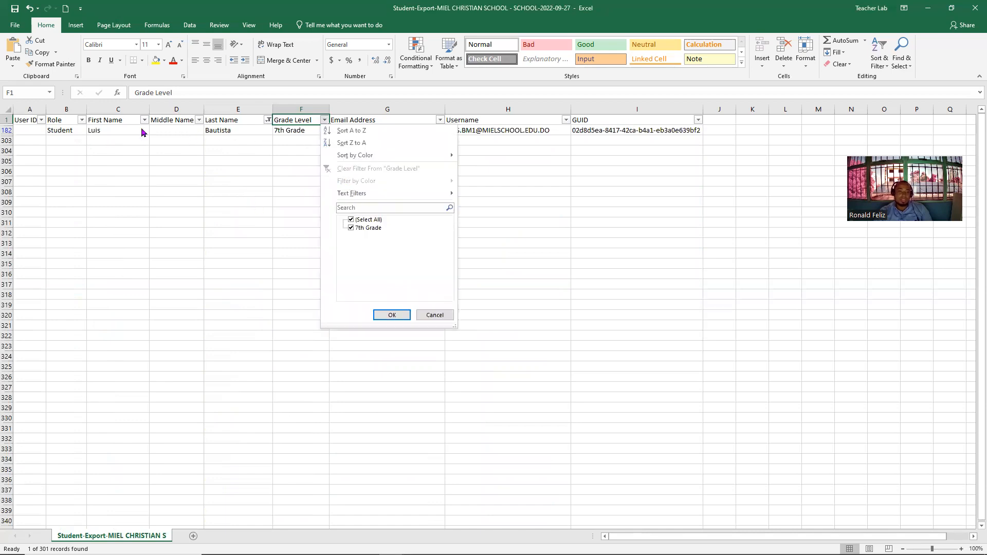
{"action": "left_click", "coordinate": [351, 220]}
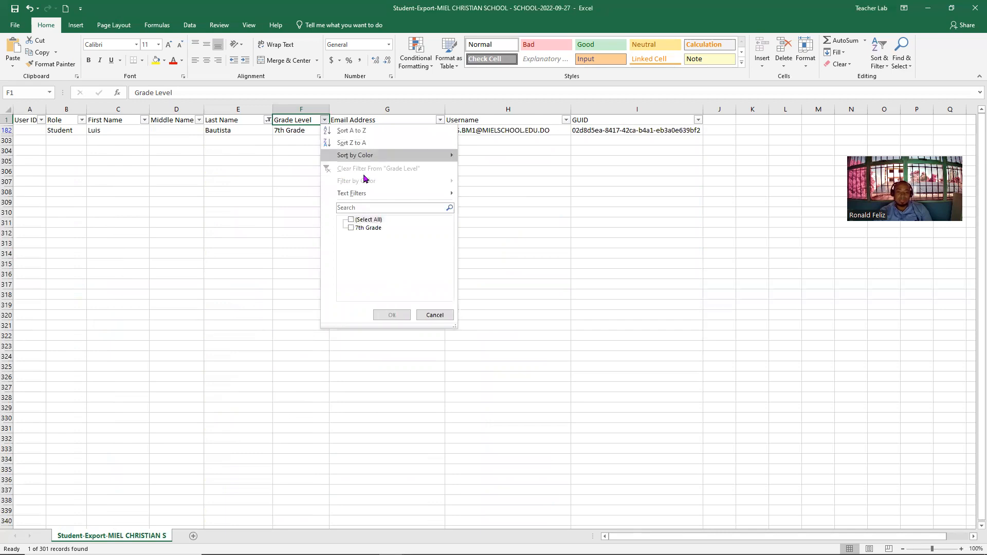
{"action": "left_click", "coordinate": [351, 220]}
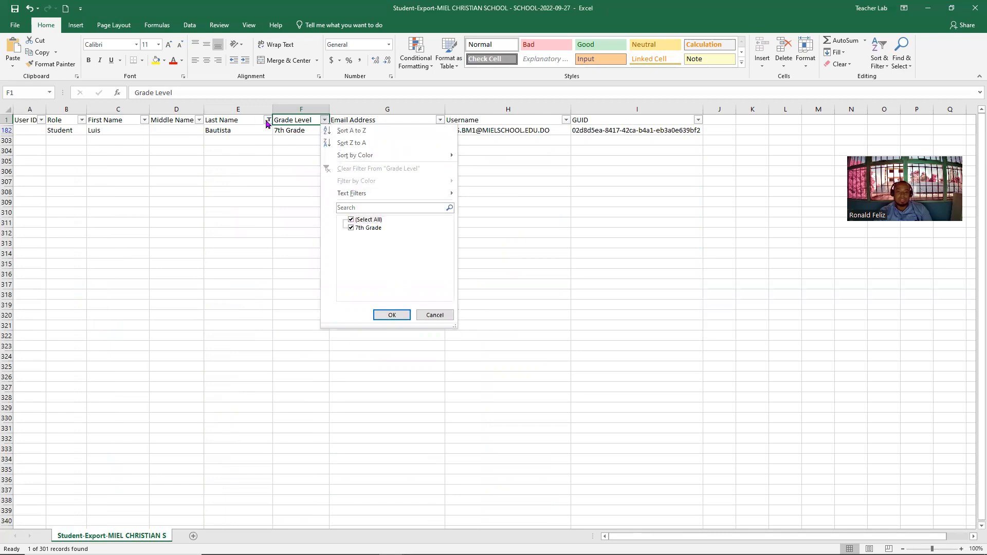
{"action": "left_click", "coordinate": [268, 123]}
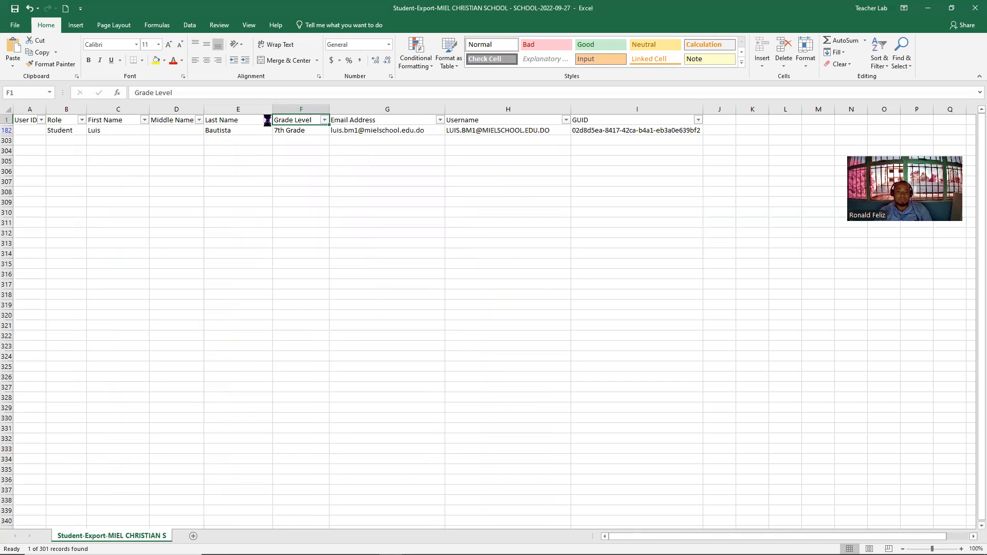
{"action": "left_click", "coordinate": [268, 120]}
{"action": "left_click", "coordinate": [317, 167]}
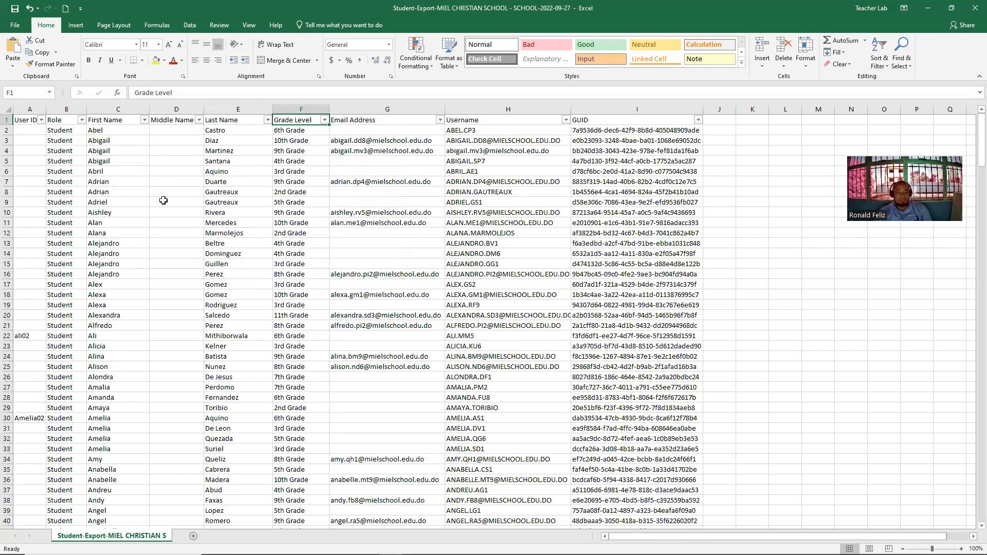
Filter the First Name column to show only students whose first name is the one starting with Ame.
{"action": "left_click", "coordinate": [143, 119]}
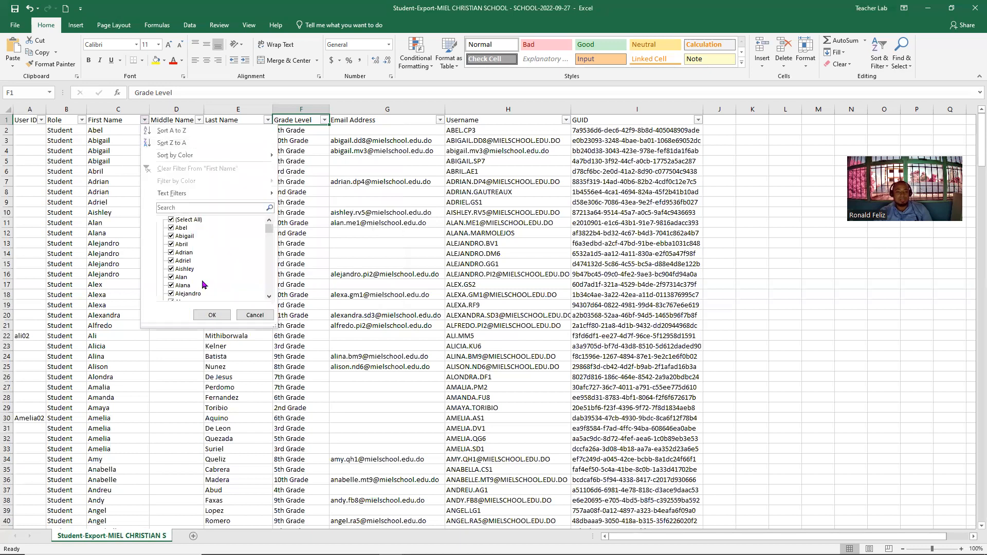
{"action": "scroll", "coordinate": [195, 277], "scroll_direction": "down", "scroll_amount": 3}
{"action": "scroll", "coordinate": [195, 275], "scroll_direction": "down", "scroll_amount": 2}
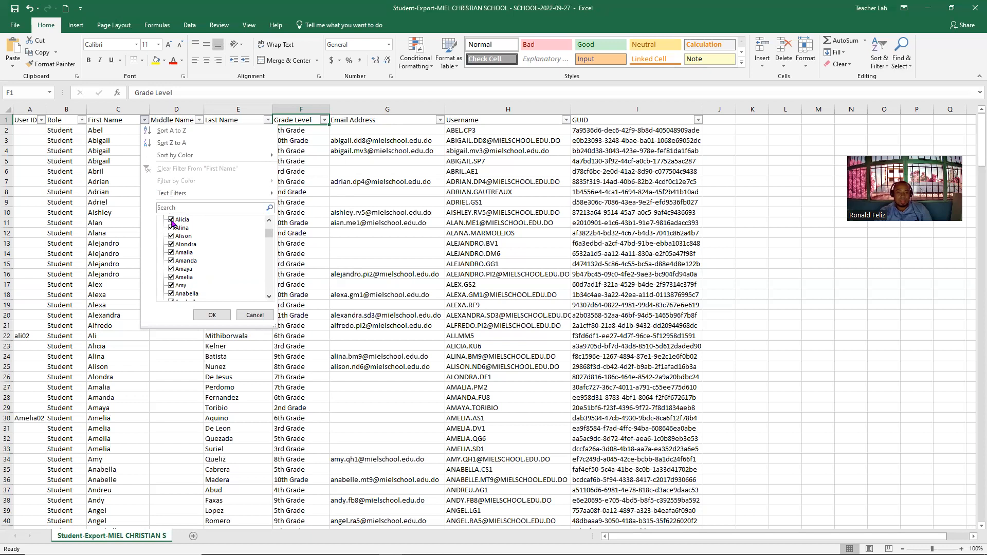
{"action": "scroll", "coordinate": [172, 222], "scroll_direction": "up", "scroll_amount": 5}
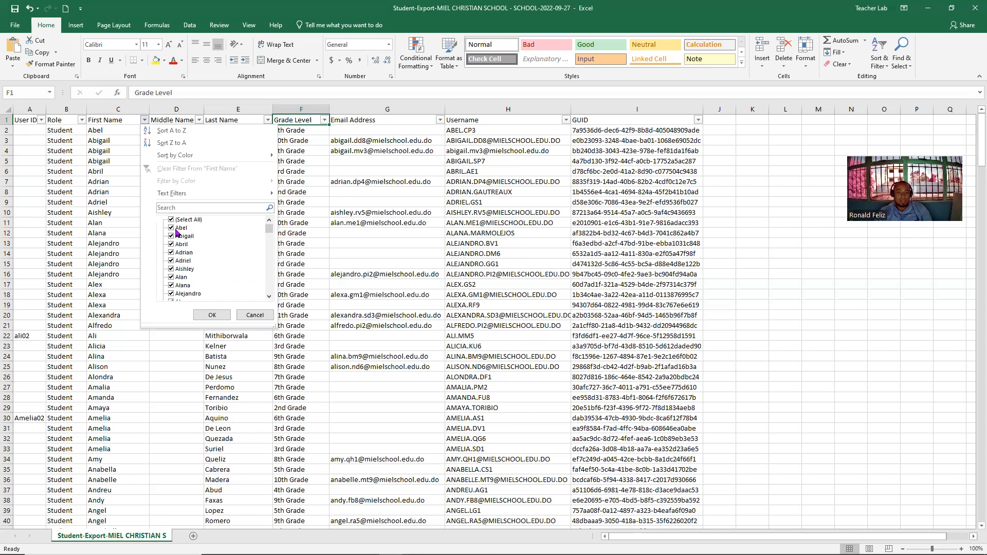
{"action": "left_click", "coordinate": [171, 220]}
{"action": "scroll", "coordinate": [202, 268], "scroll_direction": "down", "scroll_amount": 6}
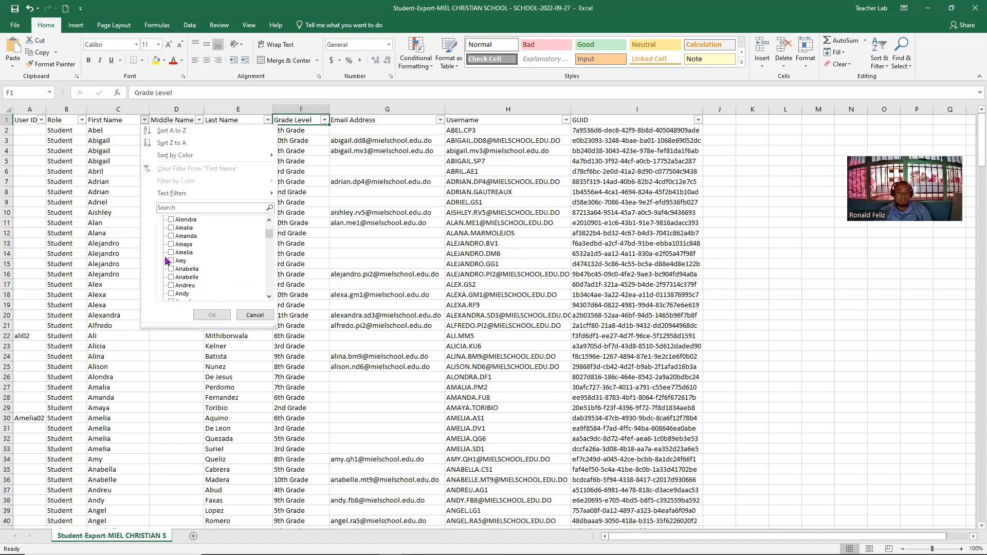
{"action": "left_click", "coordinate": [171, 252]}
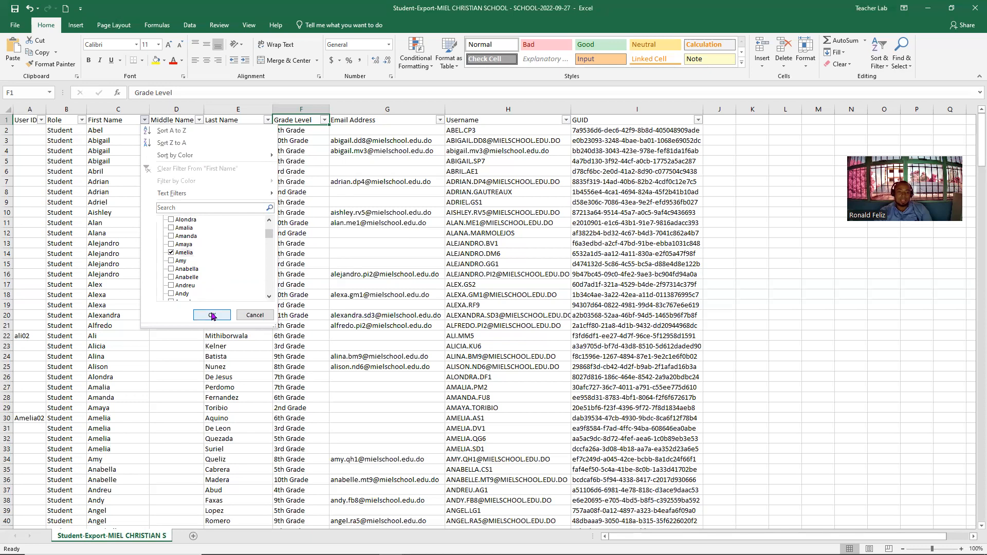
{"action": "left_click", "coordinate": [212, 315]}
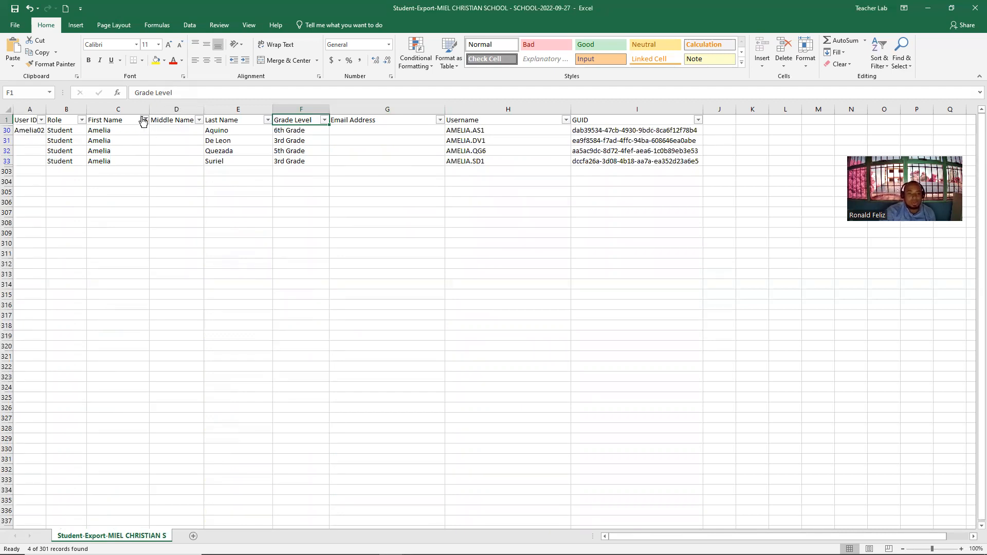
Narrow the name-filtered list to 5th Grade students with the Grade Level filter.
{"action": "left_click", "coordinate": [325, 120]}
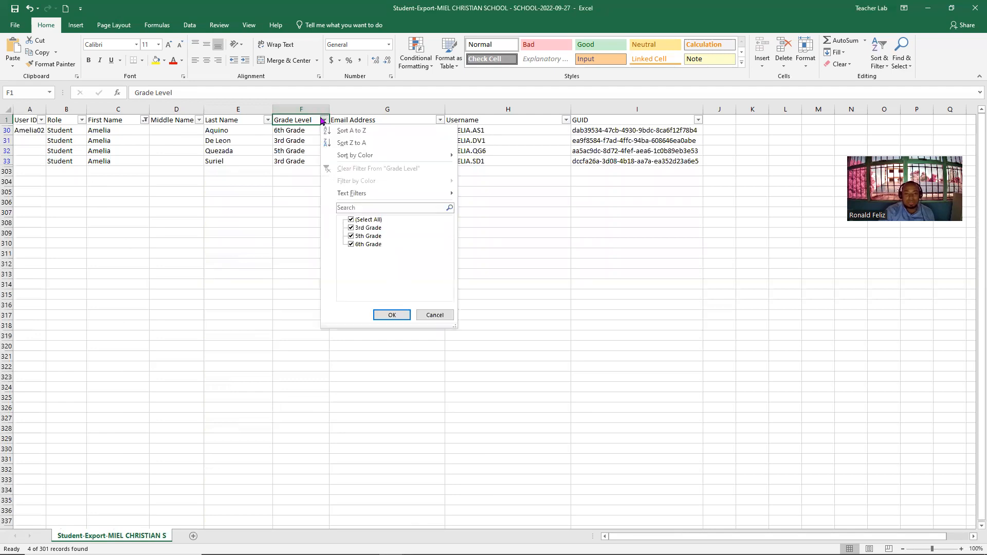
{"action": "left_click", "coordinate": [351, 220]}
{"action": "left_click", "coordinate": [351, 235]}
{"action": "left_click", "coordinate": [392, 315]}
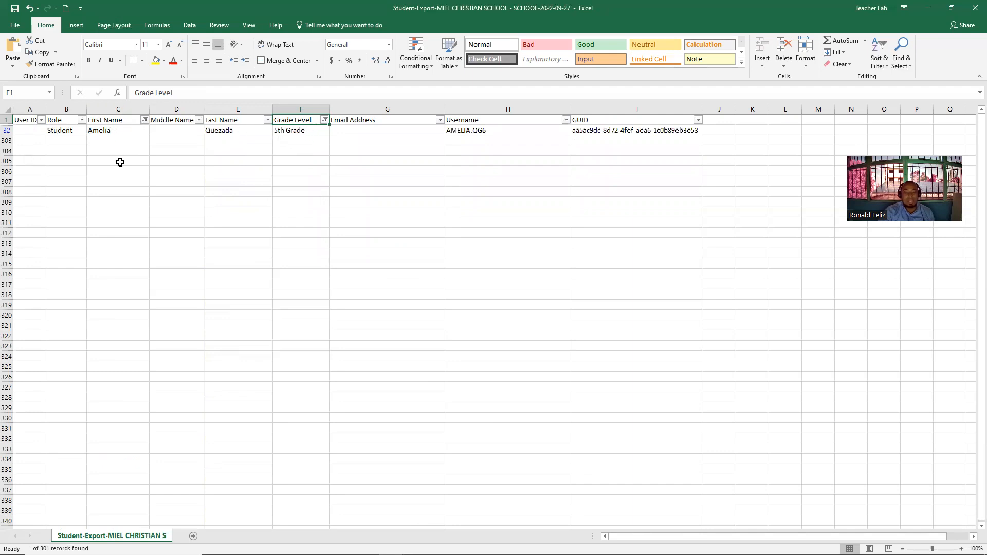
Clear the First Name filter and the Grade Level filter to restore the full student list.
{"action": "left_click", "coordinate": [145, 121]}
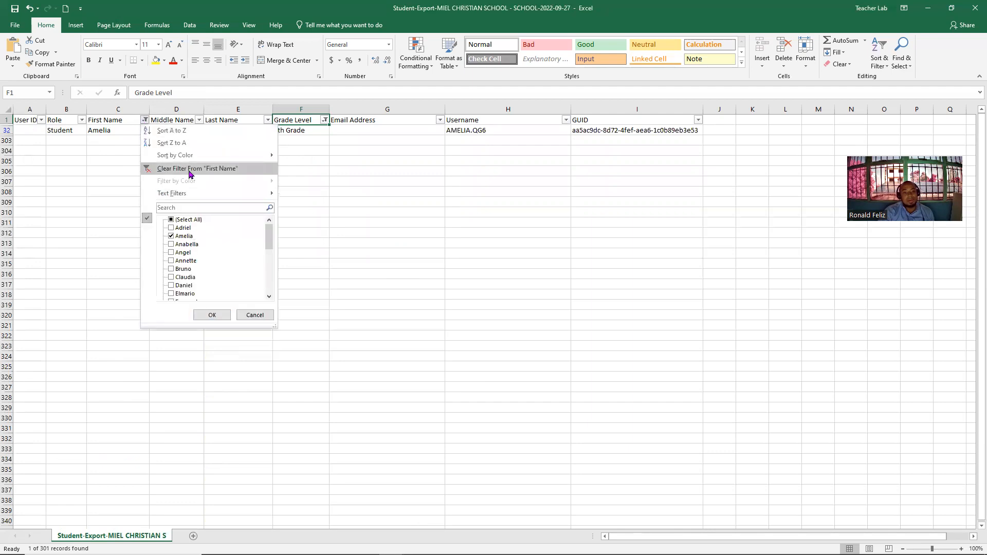
{"action": "left_click", "coordinate": [189, 169]}
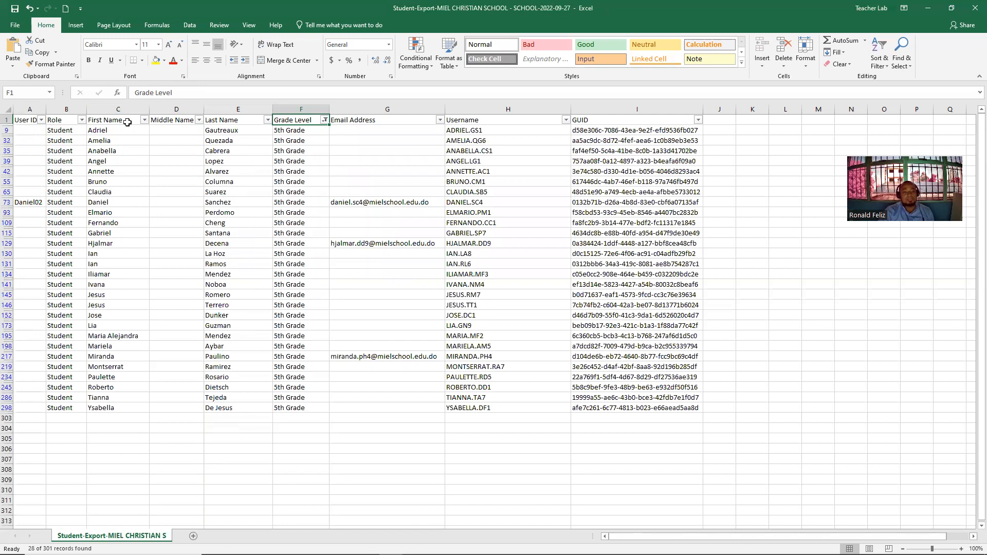
{"action": "left_click", "coordinate": [325, 121]}
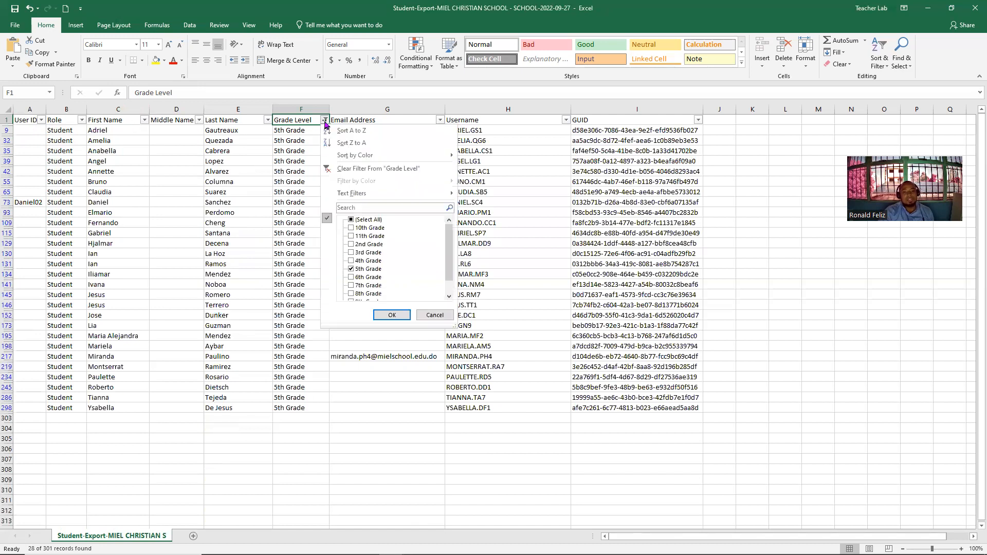
{"action": "left_click", "coordinate": [349, 170]}
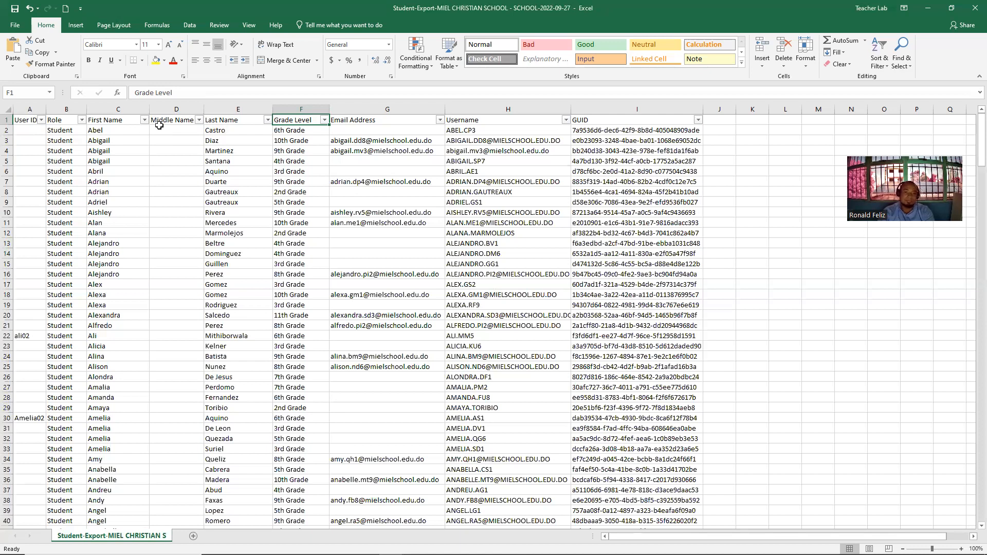
Filter the Last Name column to show only the alphabetically first surname offered.
{"action": "left_click", "coordinate": [267, 120]}
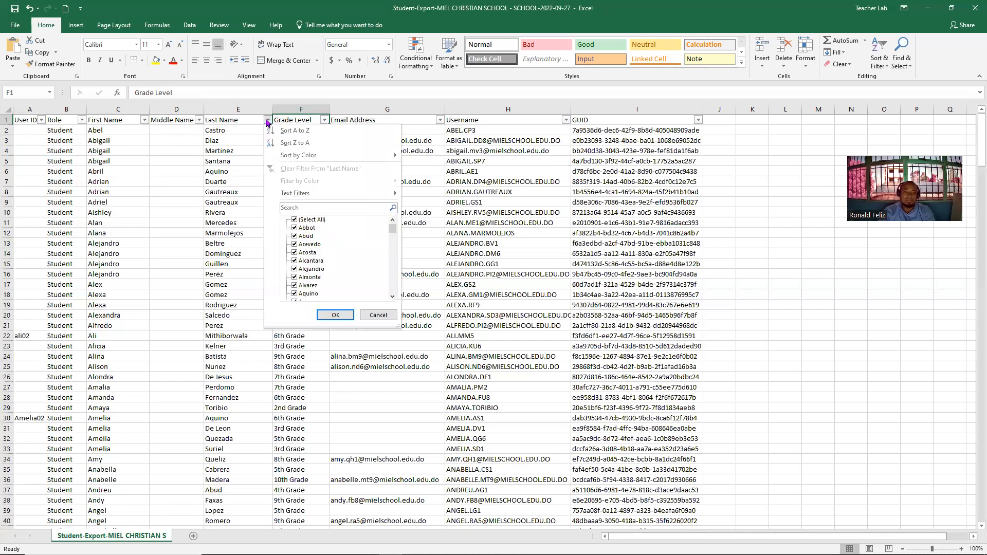
{"action": "left_click", "coordinate": [295, 220]}
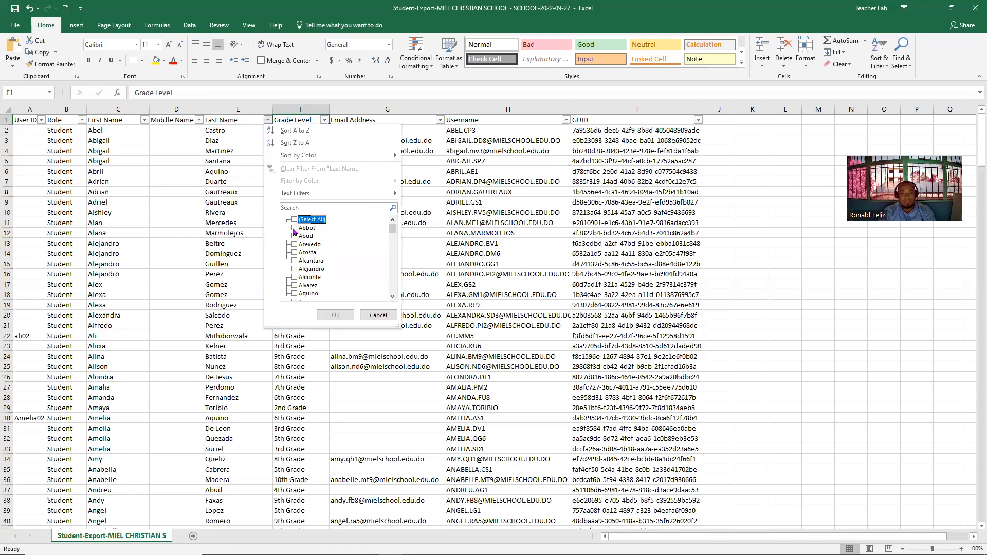
{"action": "left_click", "coordinate": [294, 228]}
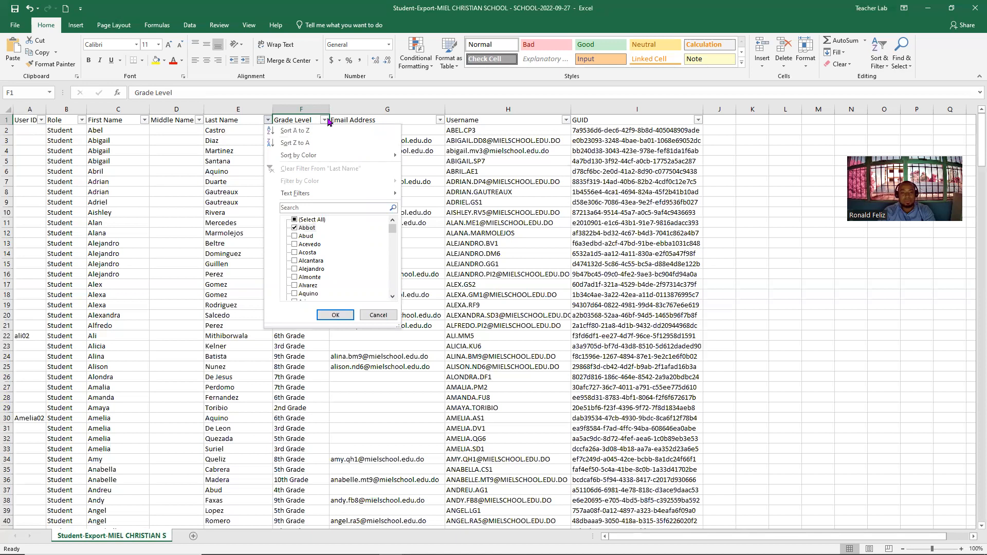
{"action": "left_click", "coordinate": [331, 315]}
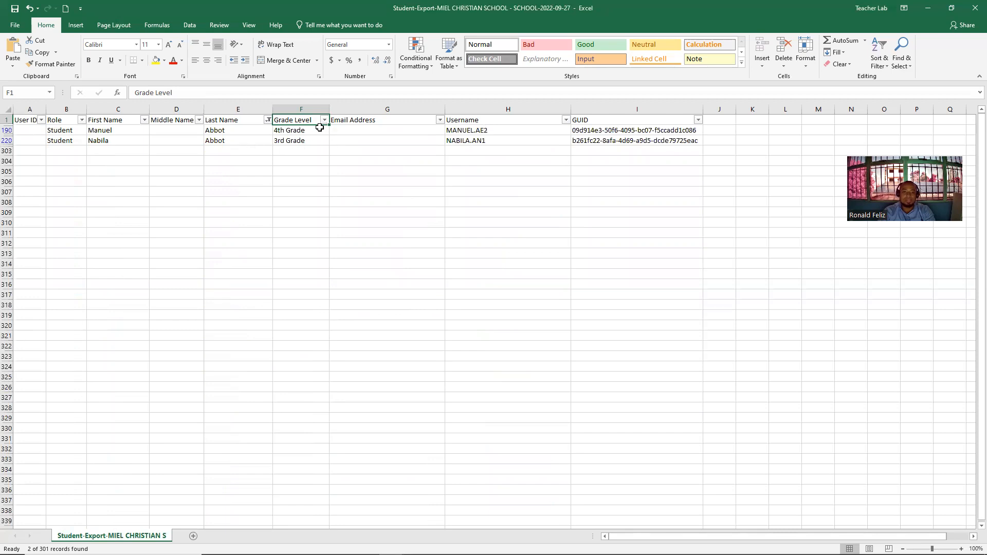
Clear the filter from the Last Name column.
{"action": "left_click", "coordinate": [268, 120]}
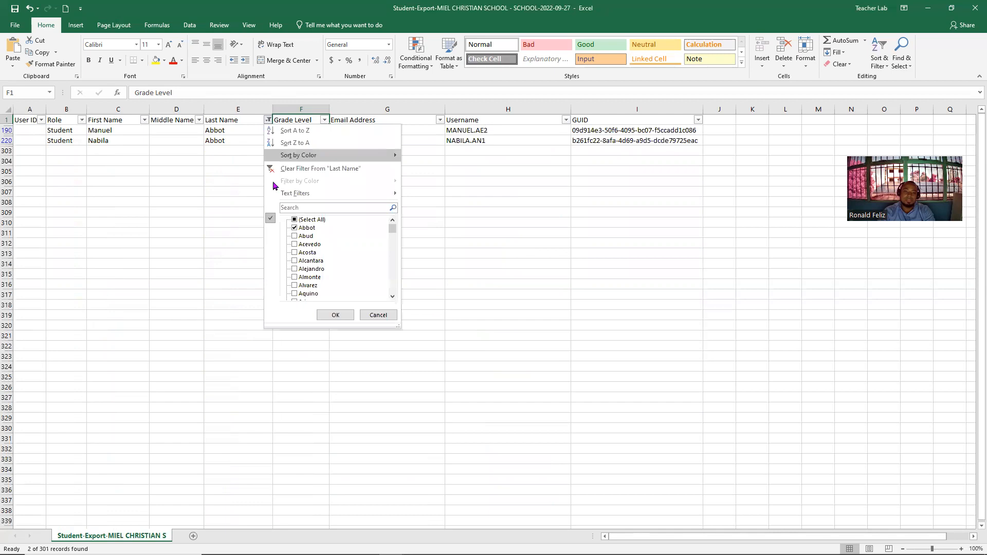
{"action": "left_click", "coordinate": [295, 220]}
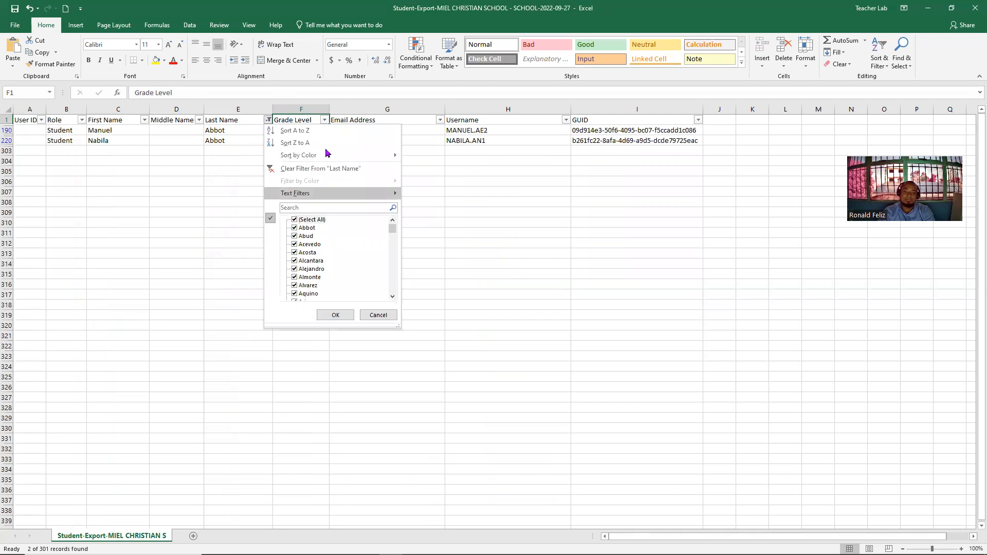
{"action": "left_click", "coordinate": [331, 122]}
{"action": "left_click", "coordinate": [324, 121]}
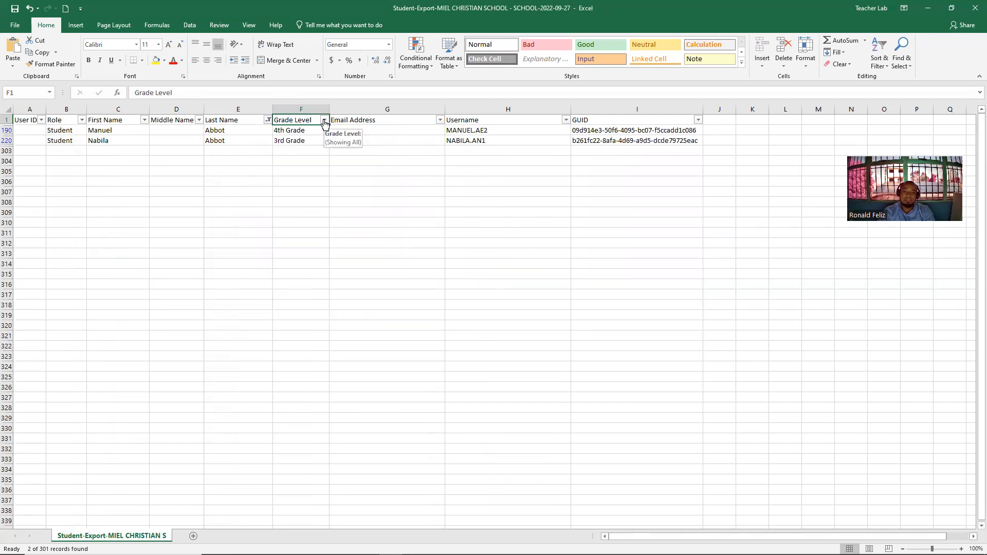
{"action": "left_click", "coordinate": [266, 121]}
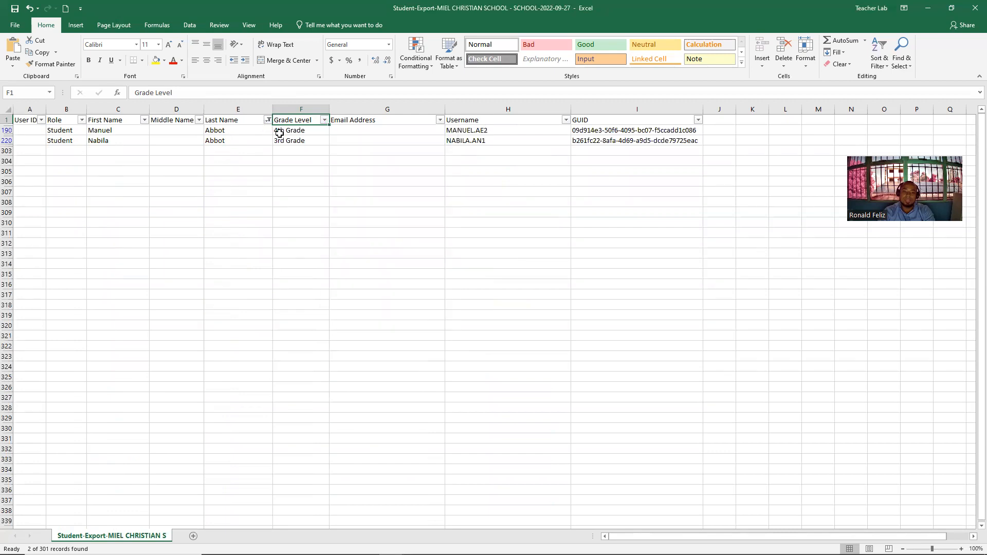
{"action": "left_click", "coordinate": [268, 120]}
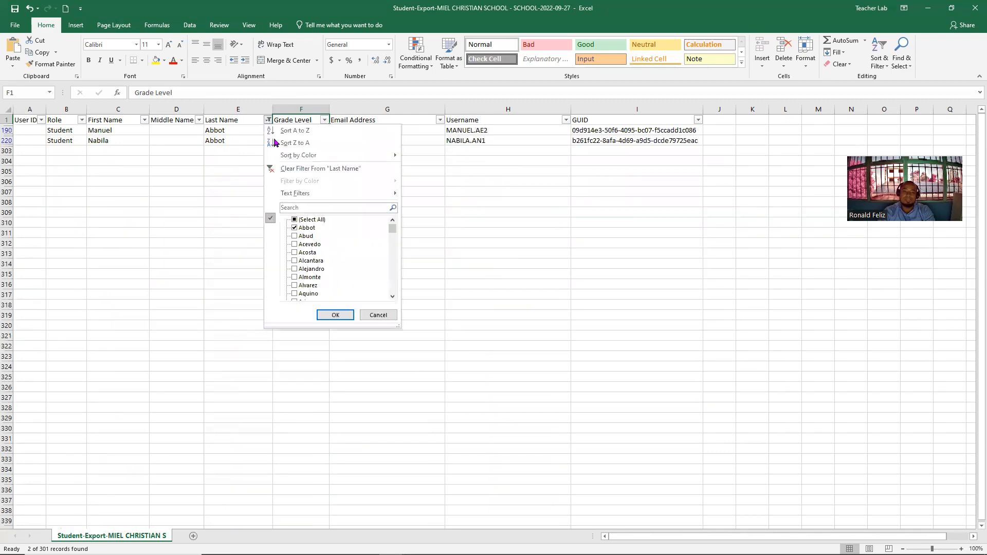
{"action": "left_click", "coordinate": [290, 168]}
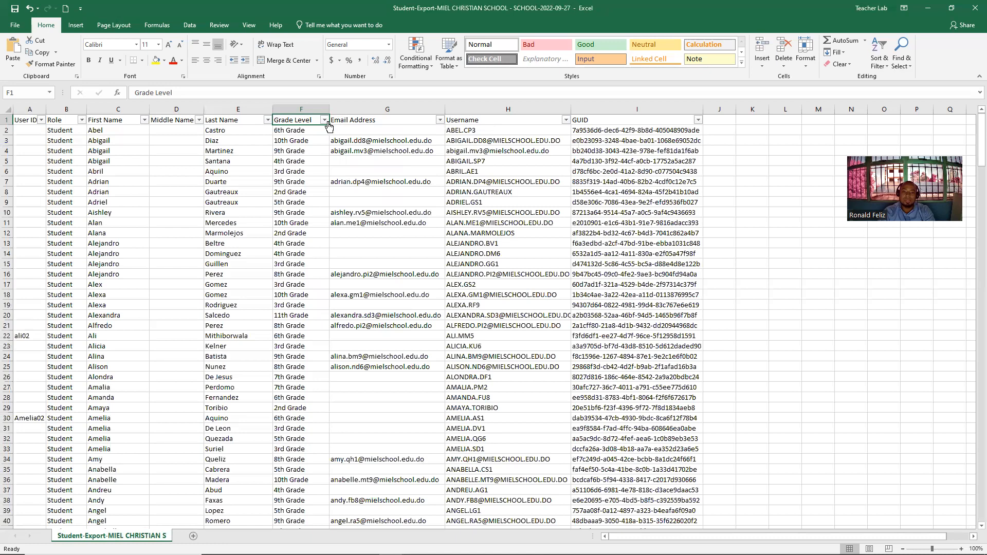
Filter the Grade Level column to show only 9th Grade students.
{"action": "left_click", "coordinate": [325, 121]}
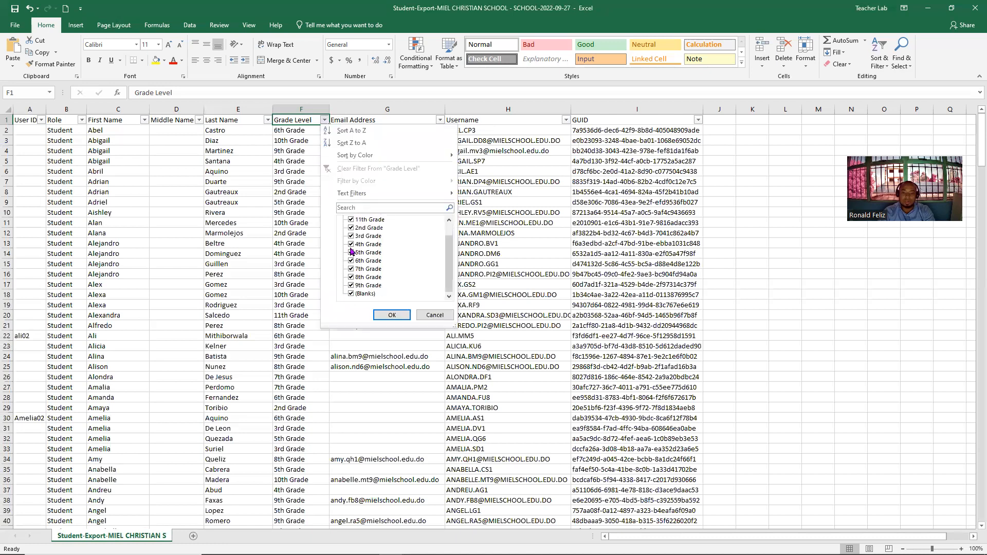
{"action": "left_click", "coordinate": [352, 220]}
{"action": "scroll", "coordinate": [356, 263], "scroll_direction": "down", "scroll_amount": 1}
{"action": "left_click", "coordinate": [351, 285]}
{"action": "left_click", "coordinate": [392, 314]}
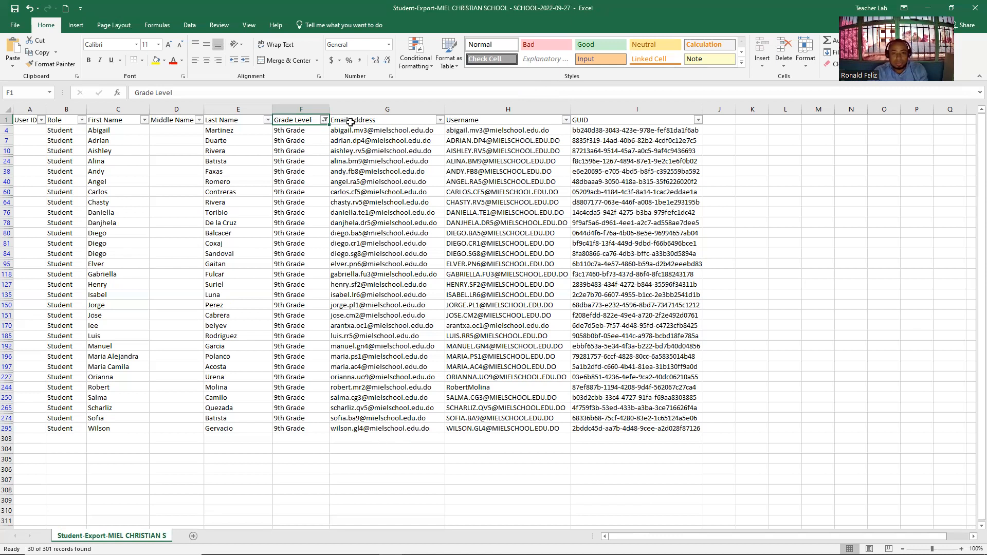
Clear the filter from the Grade Level column.
{"action": "left_click", "coordinate": [324, 120]}
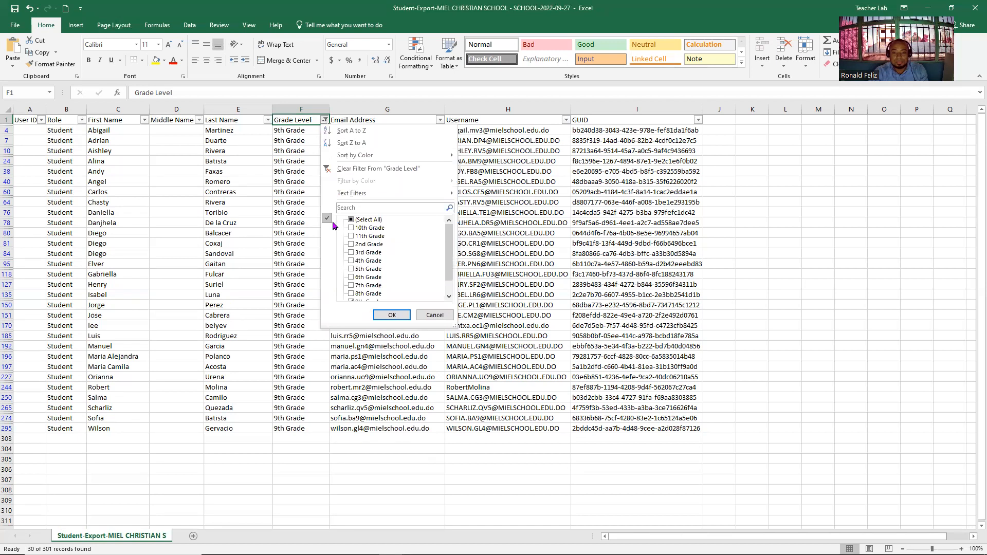
{"action": "left_click", "coordinate": [351, 219]}
{"action": "scroll", "coordinate": [379, 268], "scroll_direction": "down", "scroll_amount": 1}
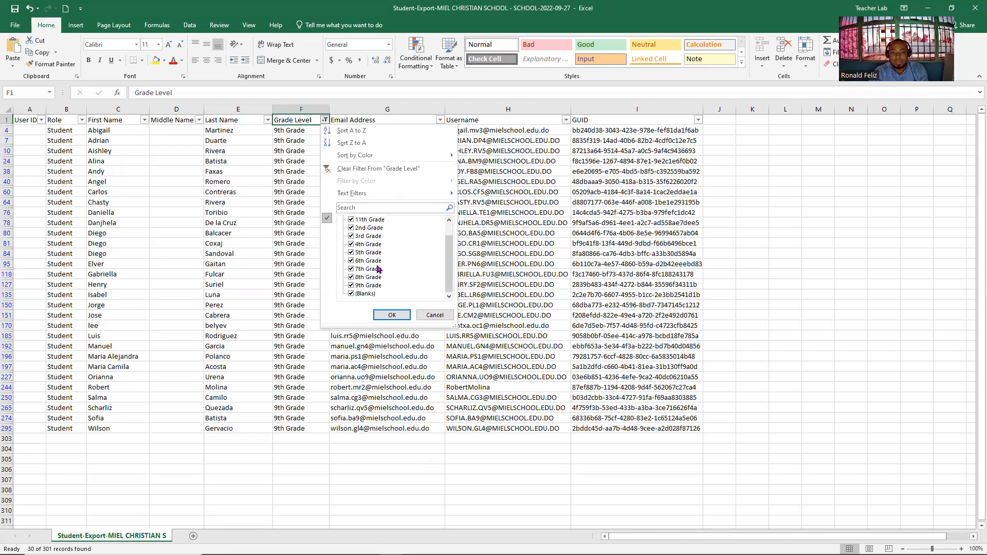
{"action": "scroll", "coordinate": [377, 267], "scroll_direction": "up", "scroll_amount": 1}
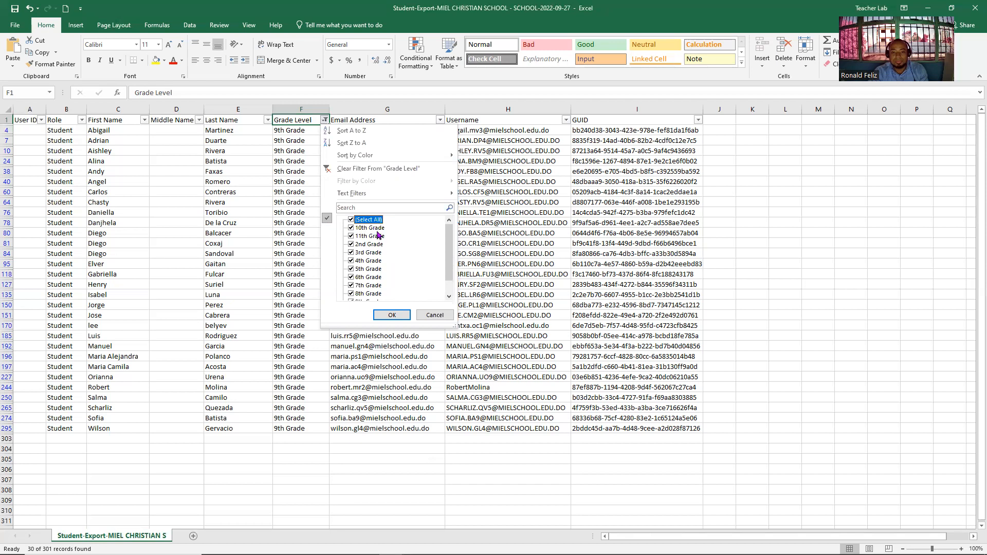
{"action": "left_click", "coordinate": [385, 169]}
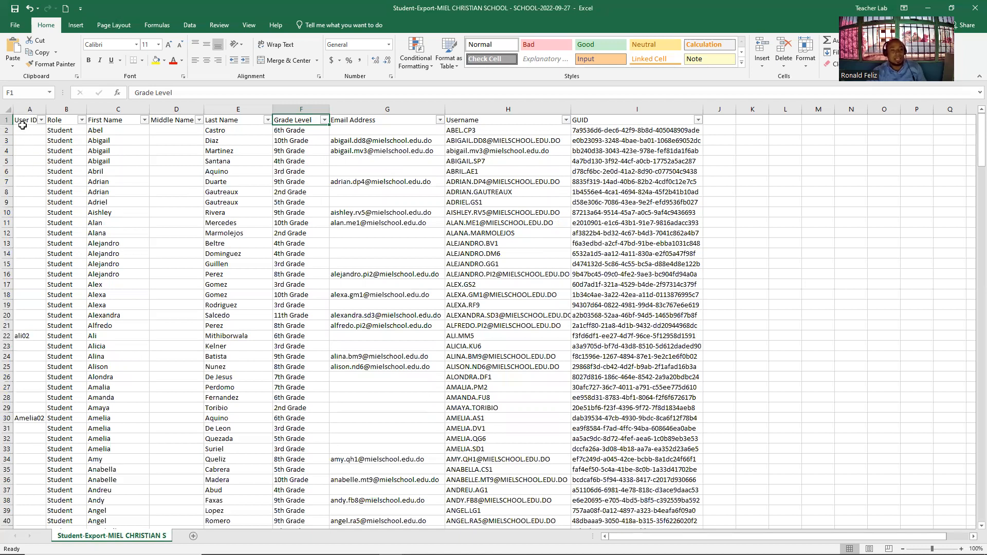
Apply All Borders and Thick Outside Borders to the whole student table, from the header row through row 302.
{"action": "left_click_drag", "start_coordinate": [25, 117], "coordinate": [676, 480]}
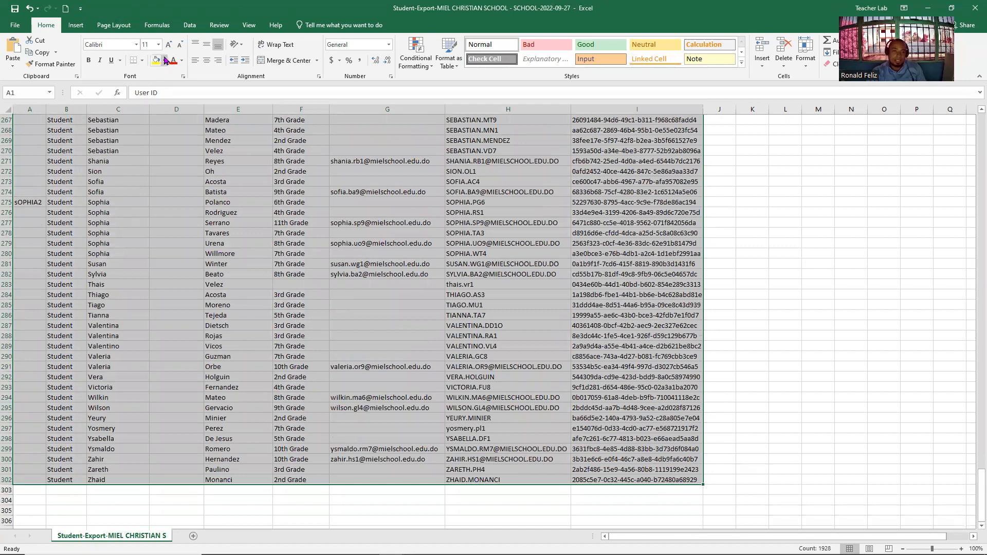
{"action": "left_click", "coordinate": [141, 61]}
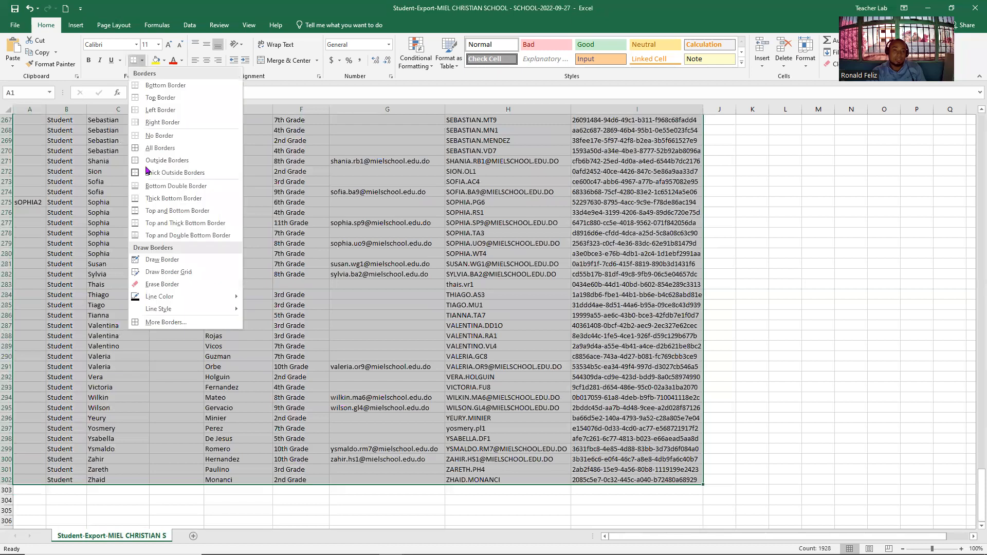
{"action": "left_click", "coordinate": [198, 156]}
{"action": "scroll", "coordinate": [301, 171], "scroll_direction": "up", "scroll_amount": 20}
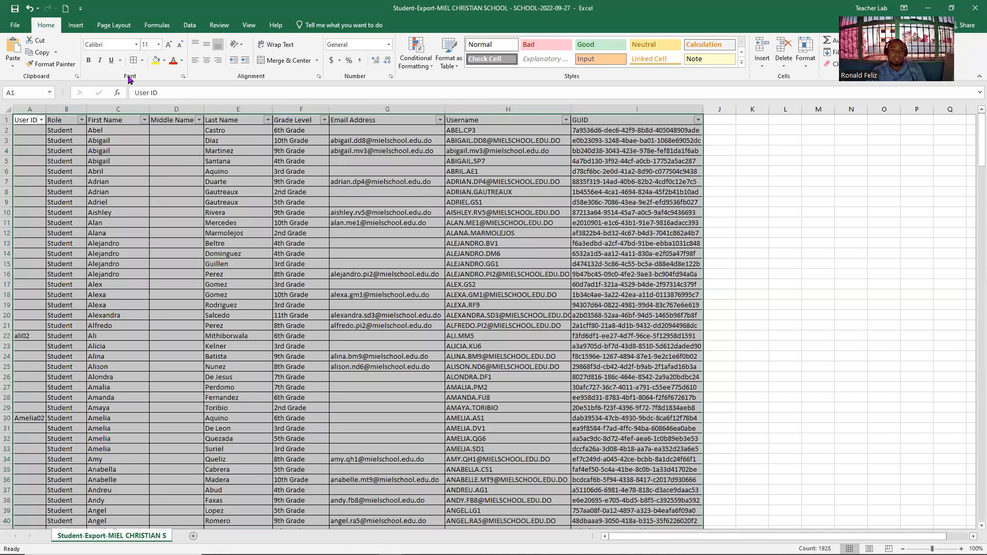
{"action": "left_click", "coordinate": [142, 60]}
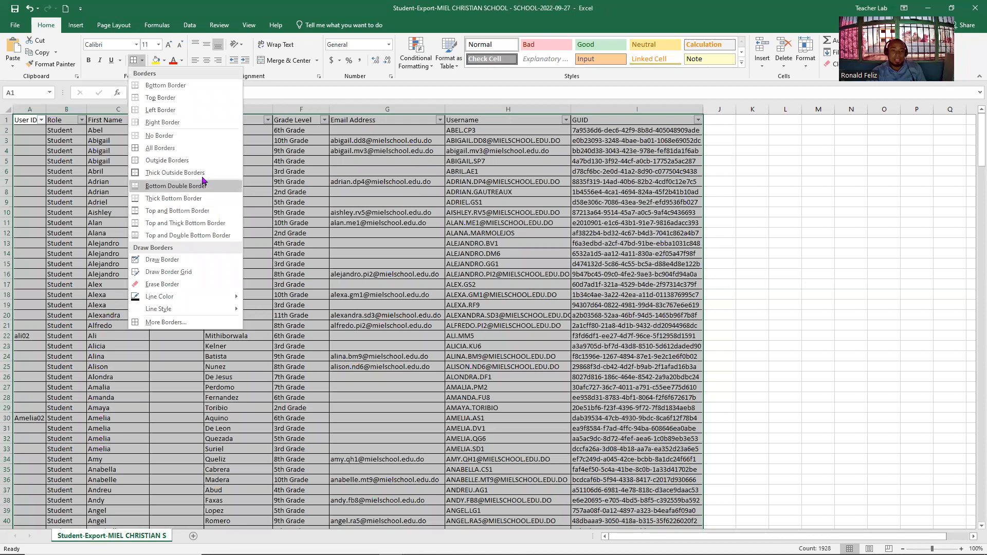
{"action": "left_click", "coordinate": [205, 174]}
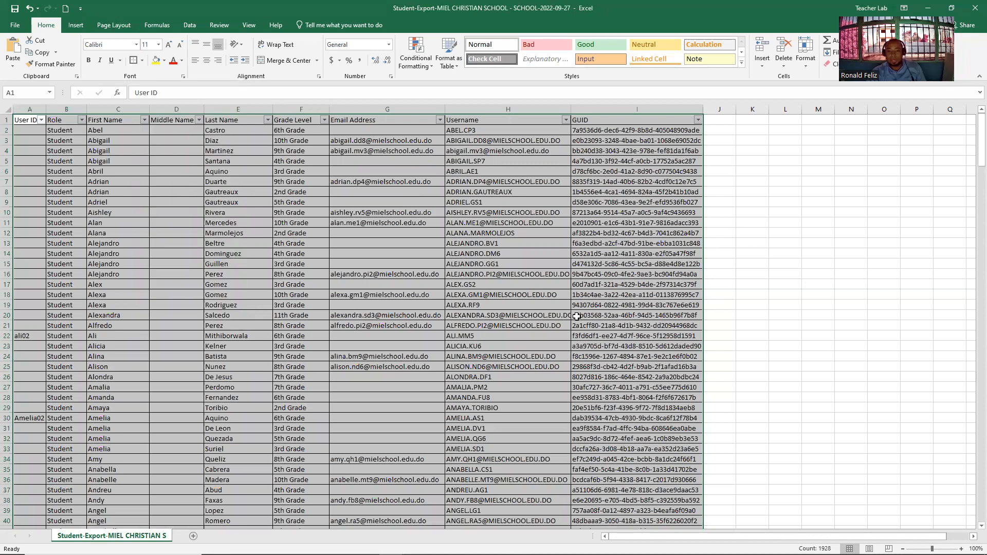
{"action": "left_click", "coordinate": [732, 286]}
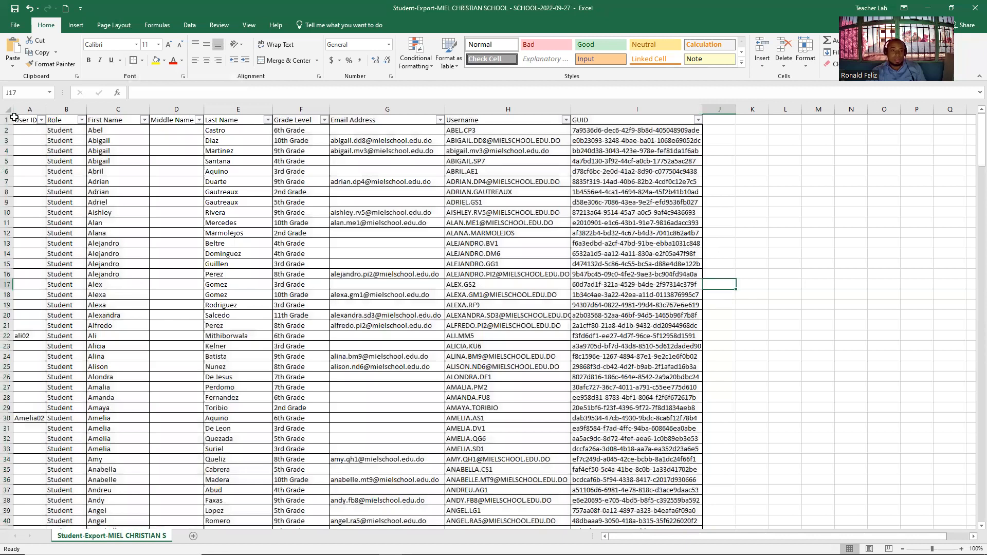
Centre and bold the header cells from User ID to GUID and apply the Input cell style to them.
{"action": "left_click_drag", "start_coordinate": [18, 120], "coordinate": [652, 118]}
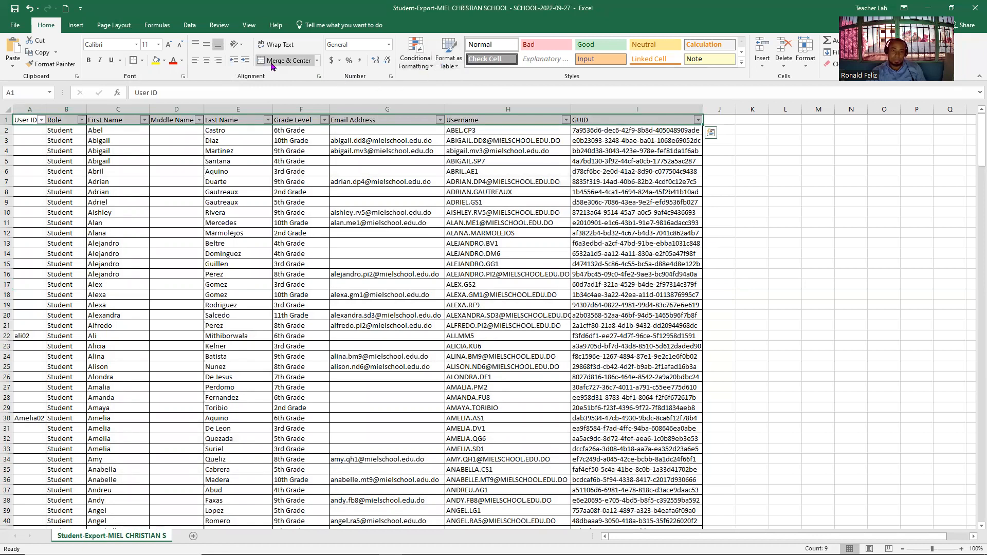
{"action": "left_click", "coordinate": [207, 62]}
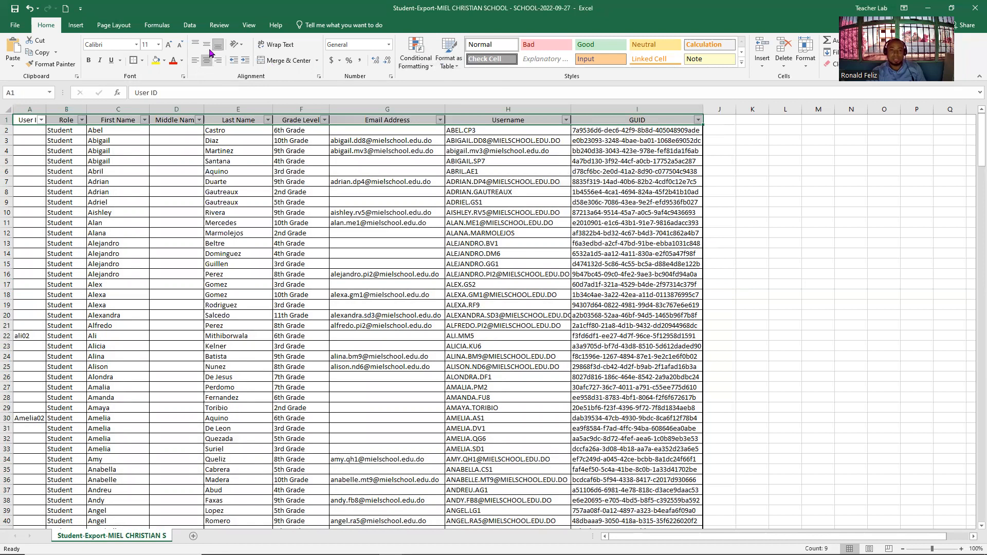
{"action": "left_click", "coordinate": [89, 60]}
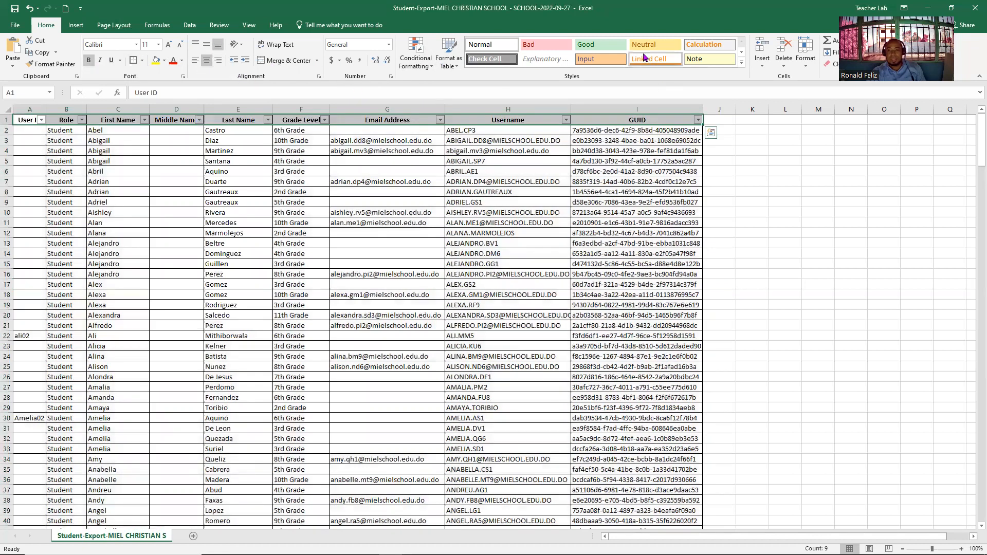
{"action": "left_click", "coordinate": [607, 60]}
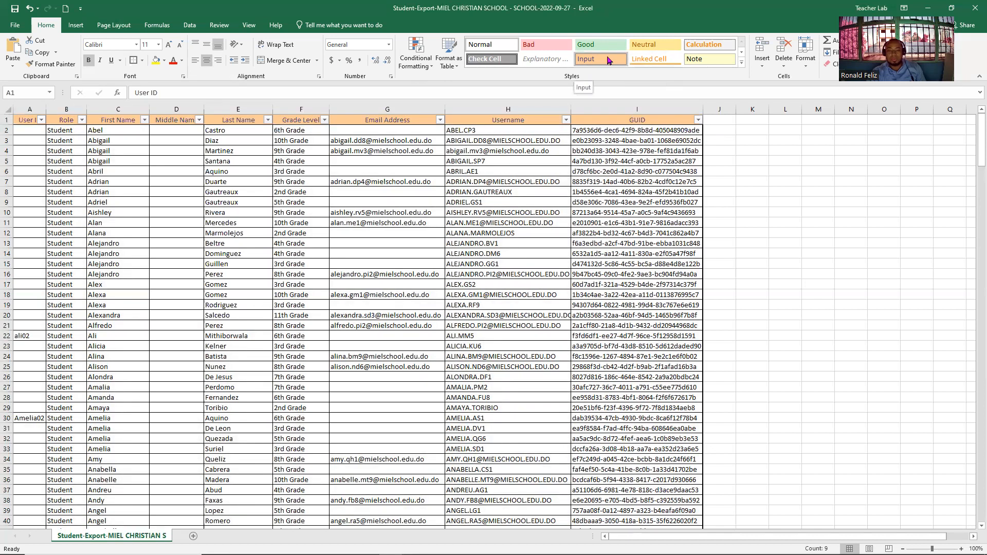
{"action": "left_click", "coordinate": [737, 190]}
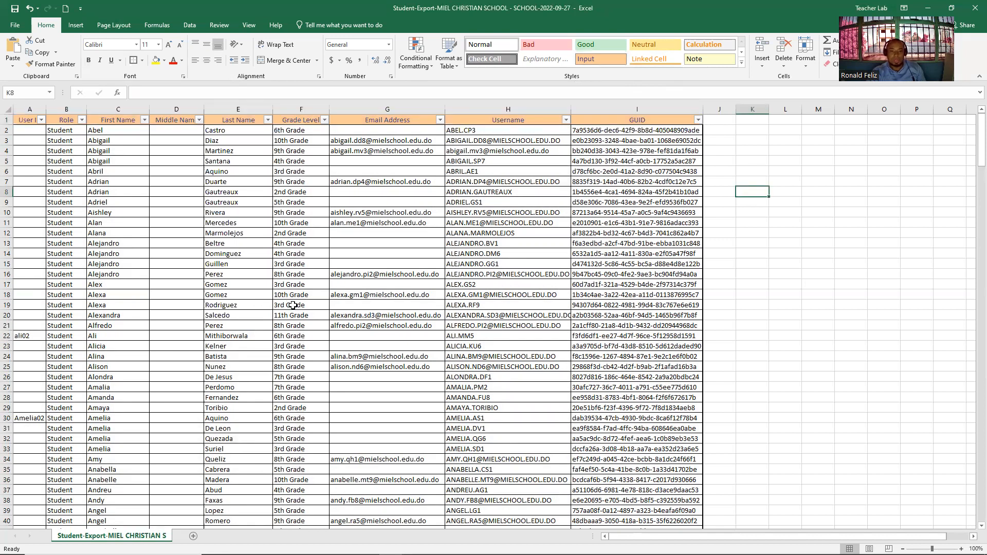
{"action": "scroll", "coordinate": [290, 309], "scroll_direction": "down", "scroll_amount": 19}
{"action": "scroll", "coordinate": [288, 320], "scroll_direction": "down", "scroll_amount": 4}
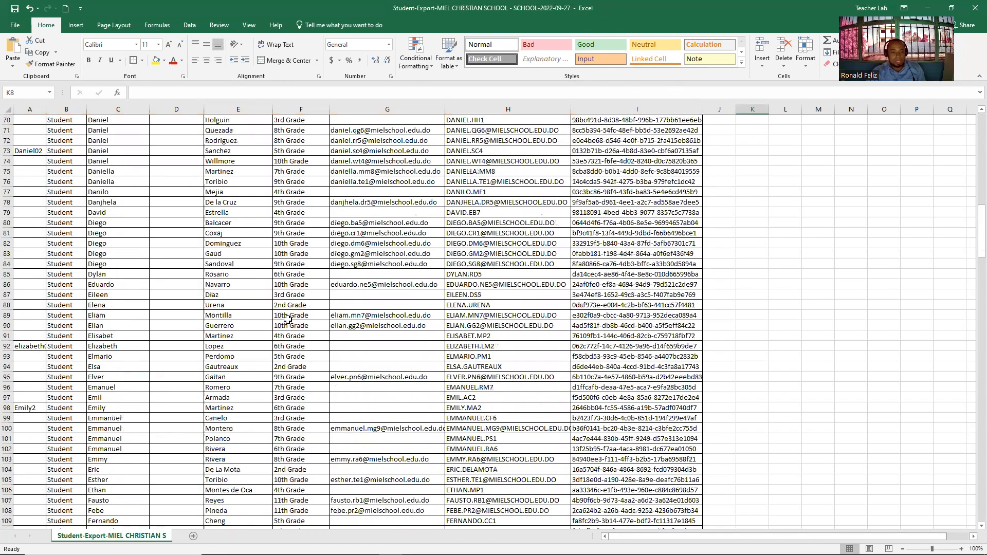
{"action": "scroll", "coordinate": [287, 320], "scroll_direction": "down", "scroll_amount": 13}
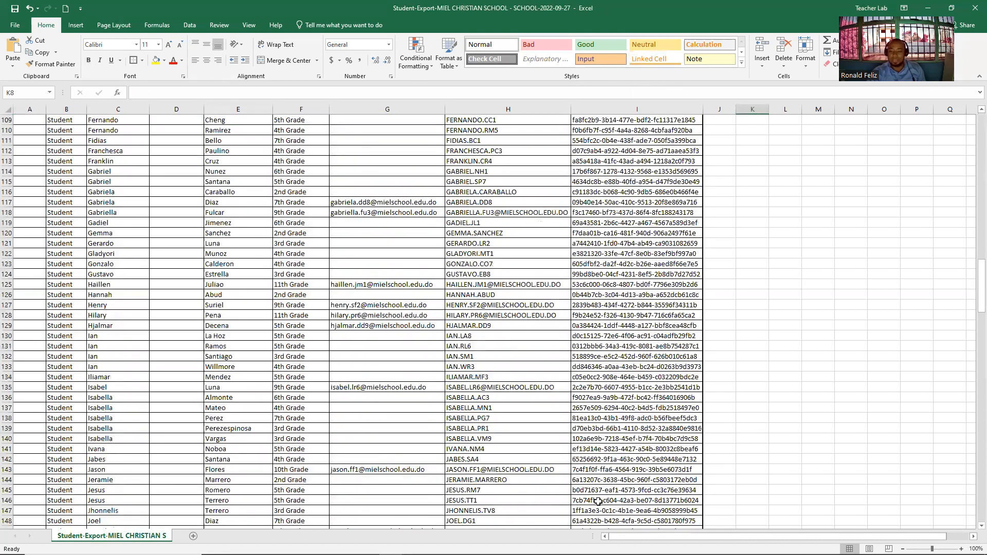